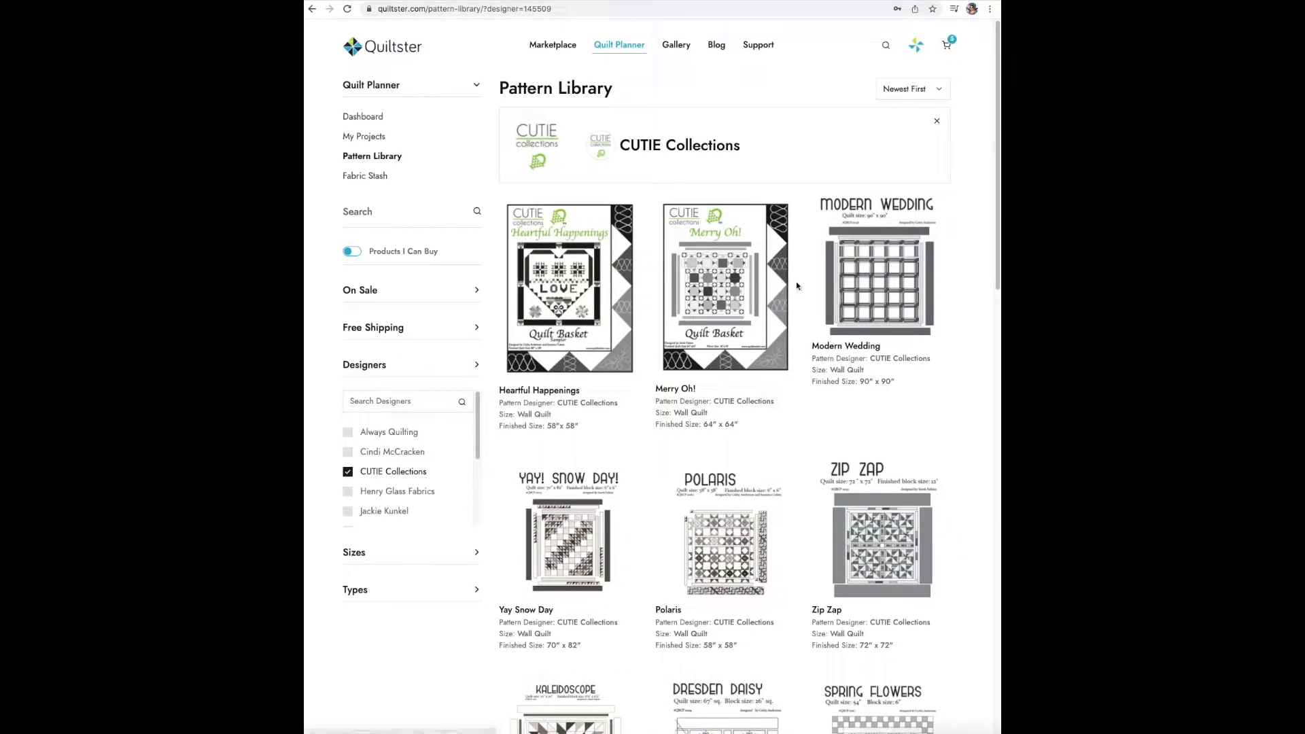
- Create a new project from the Merry Oh! blank pattern, giving it a project name that starts with "My Merry"
click(722, 293)
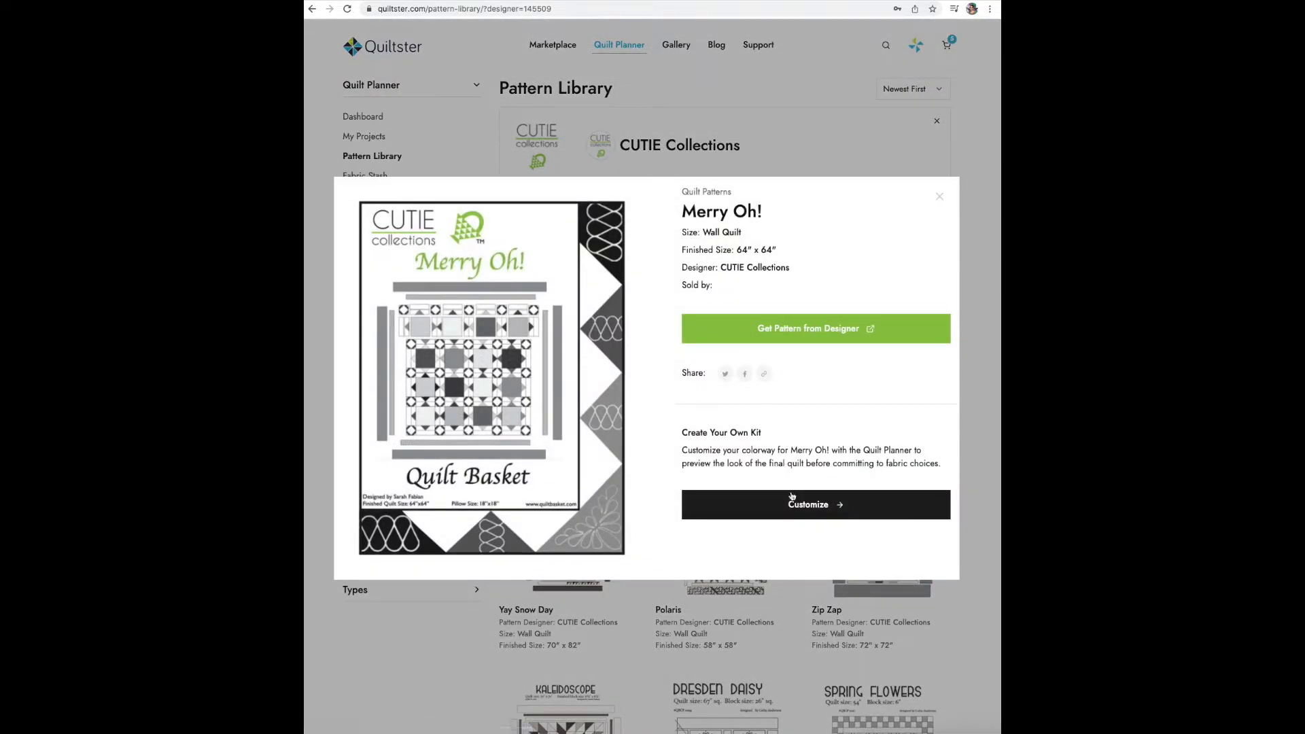
click(801, 509)
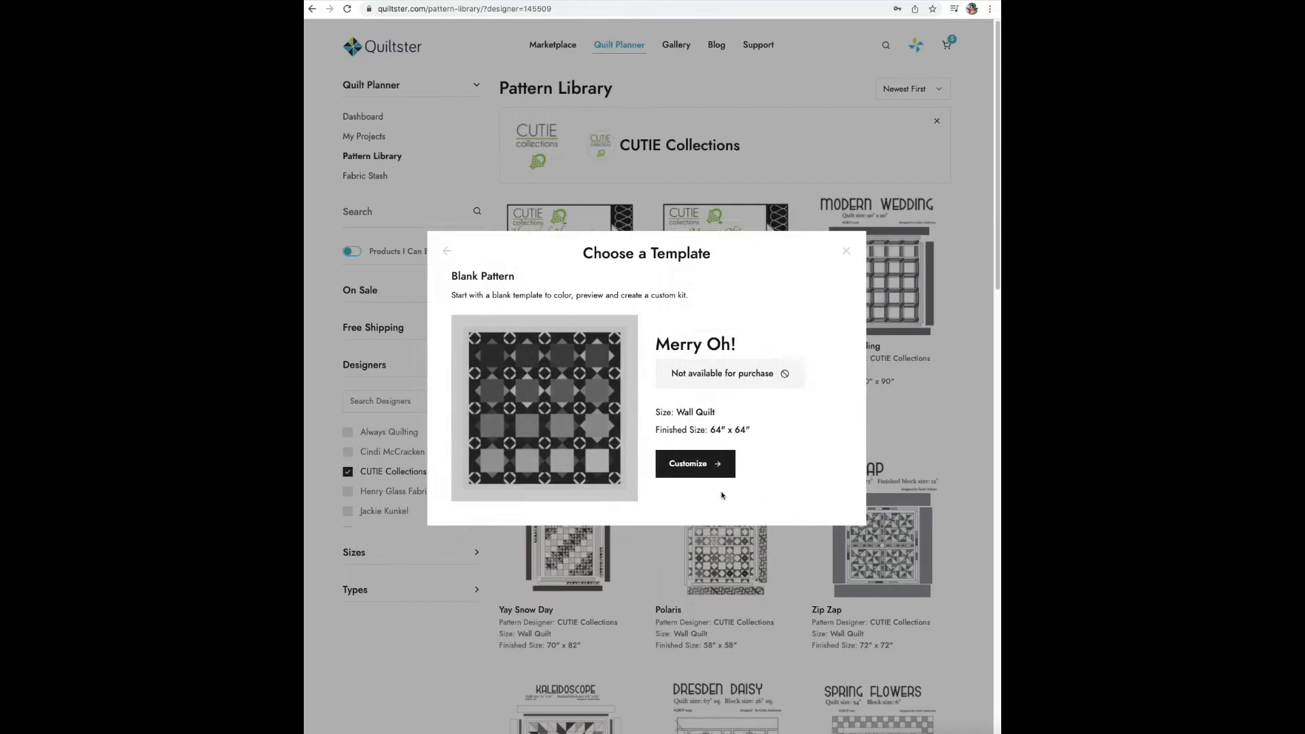
click(693, 469)
click(693, 364)
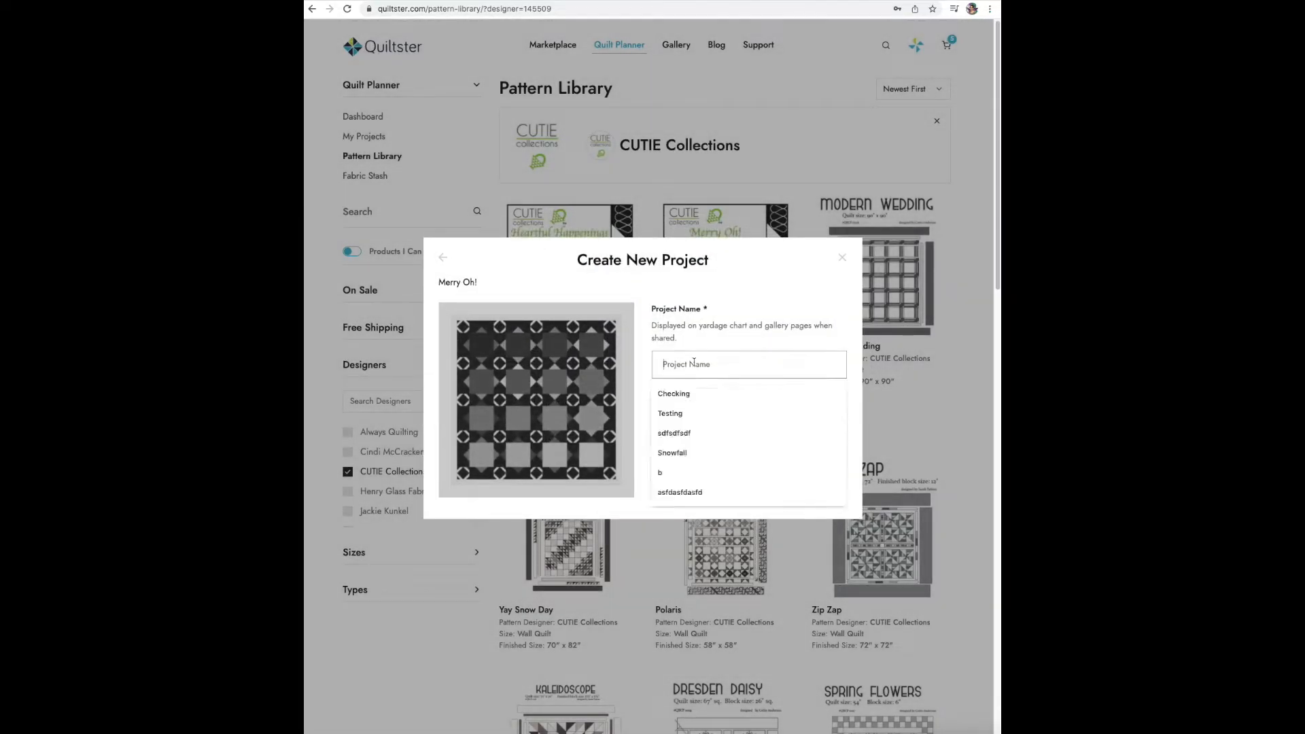
text(My Merry Oh)
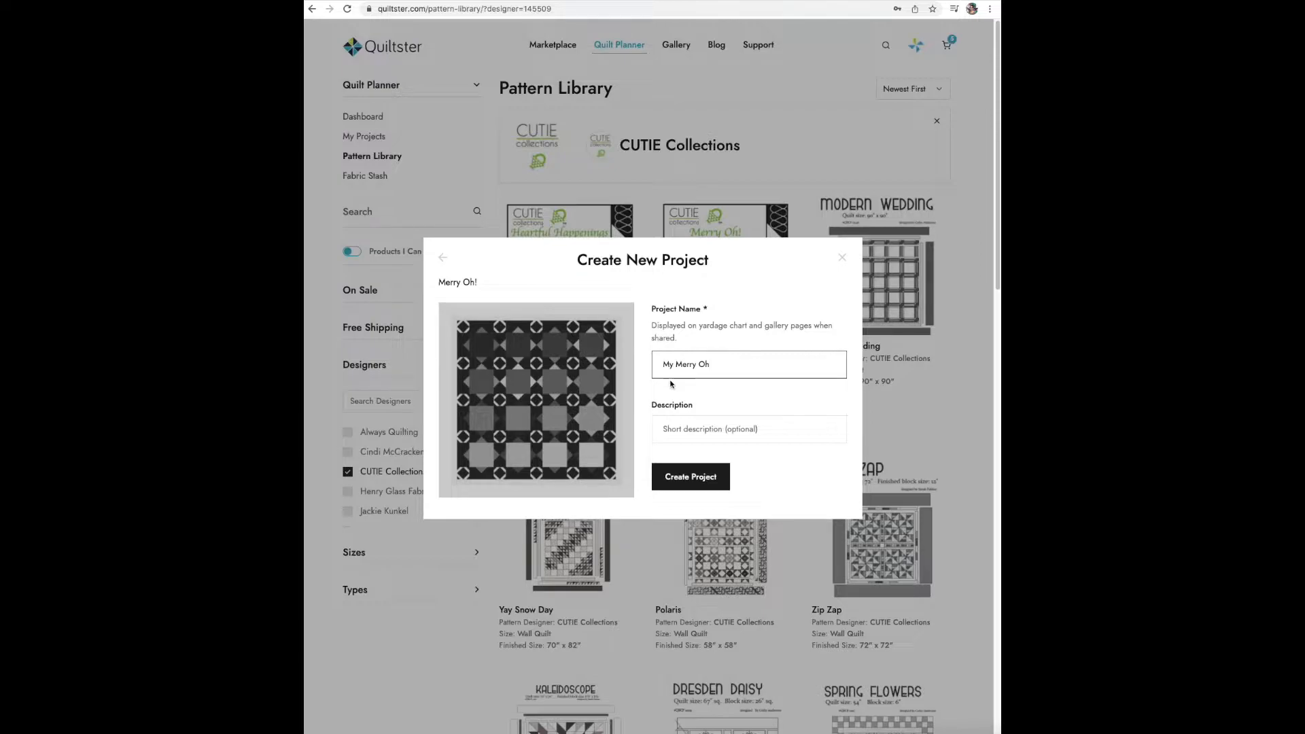
click(693, 476)
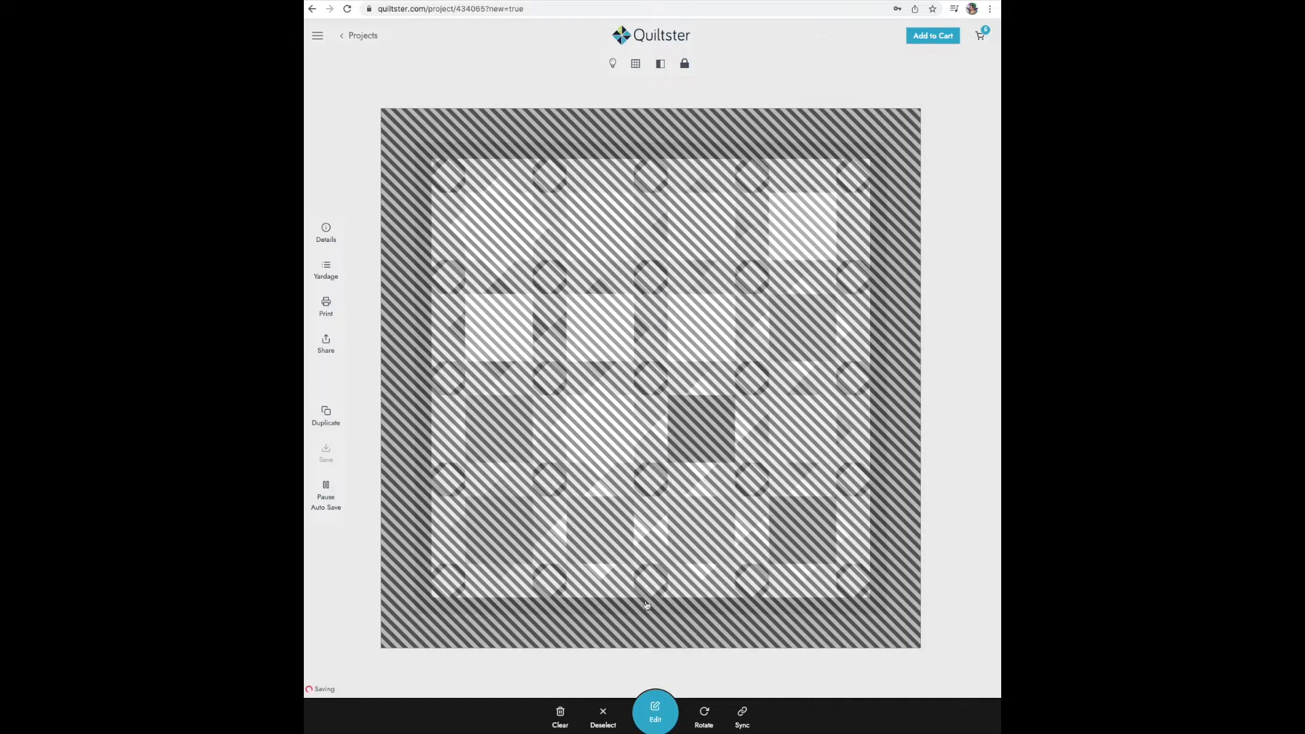
- Open the quilt for editing and list all fabrics from Riley Blake Designs, designer Lori Holt, collection Granny Chic
click(654, 719)
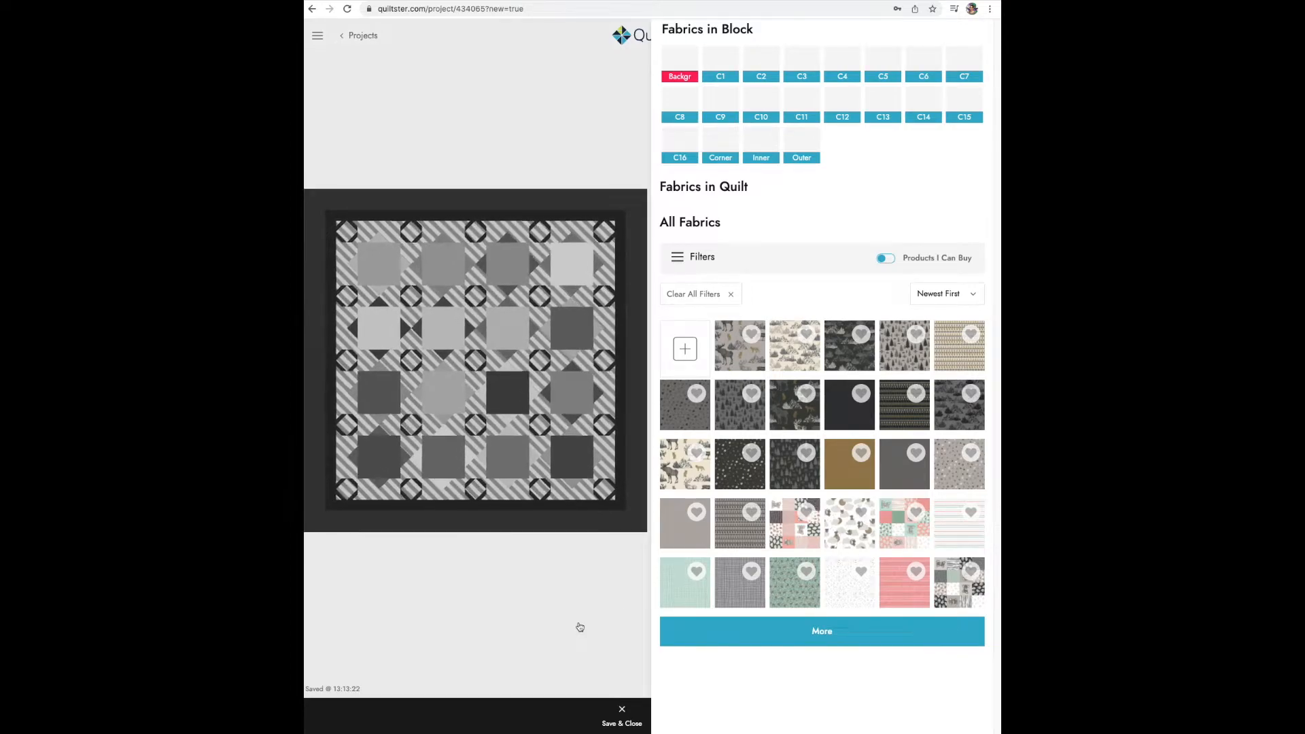
click(683, 261)
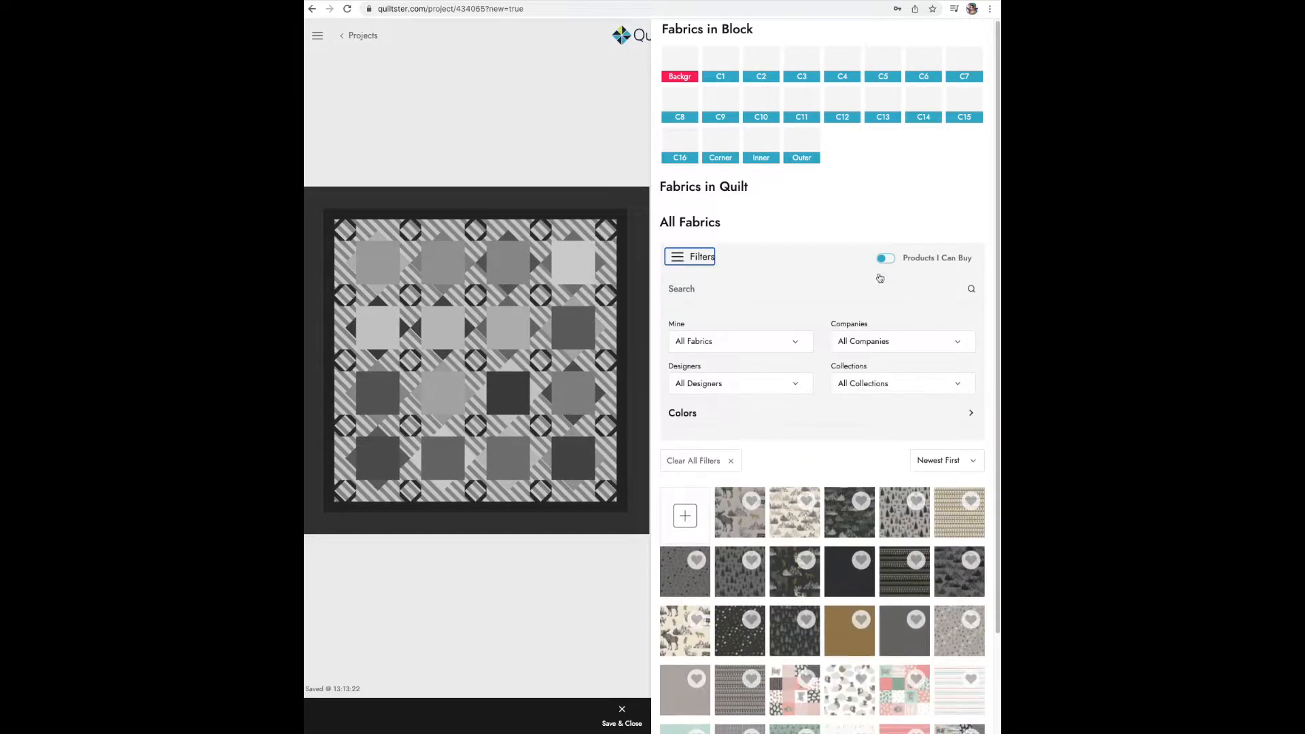
click(874, 341)
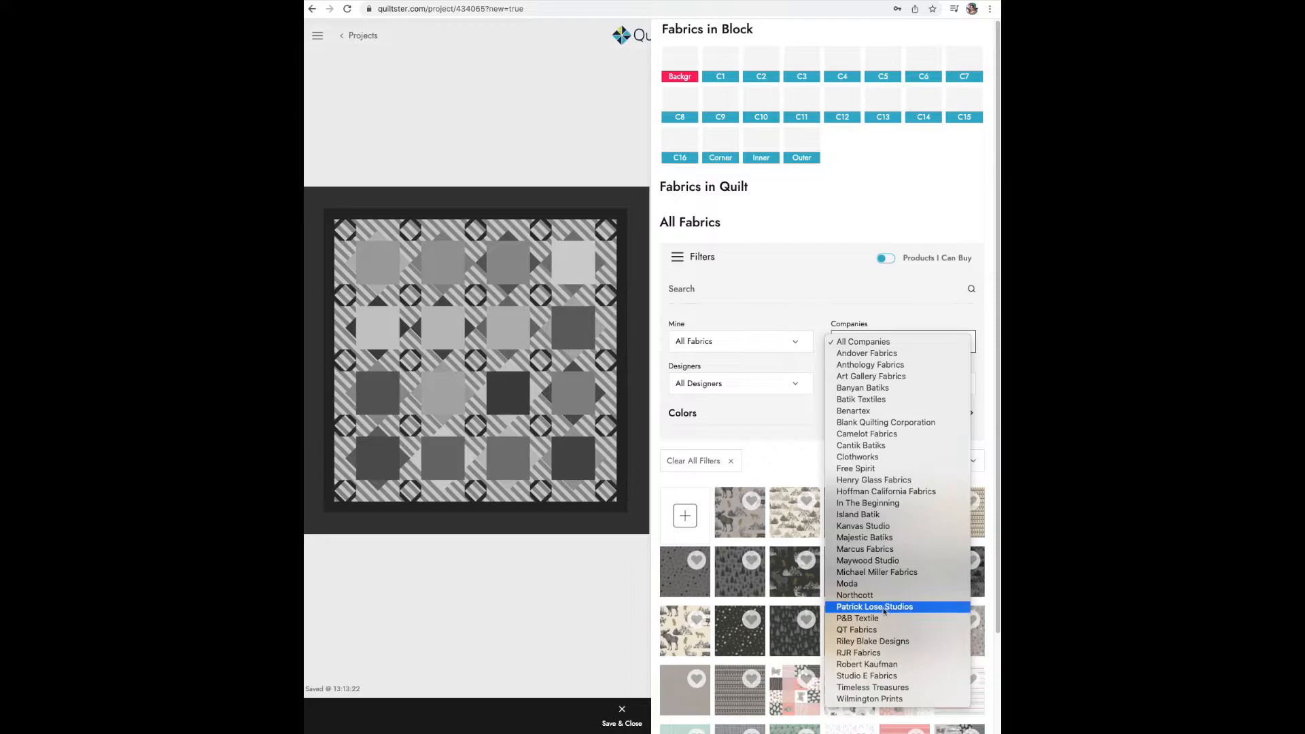
click(875, 642)
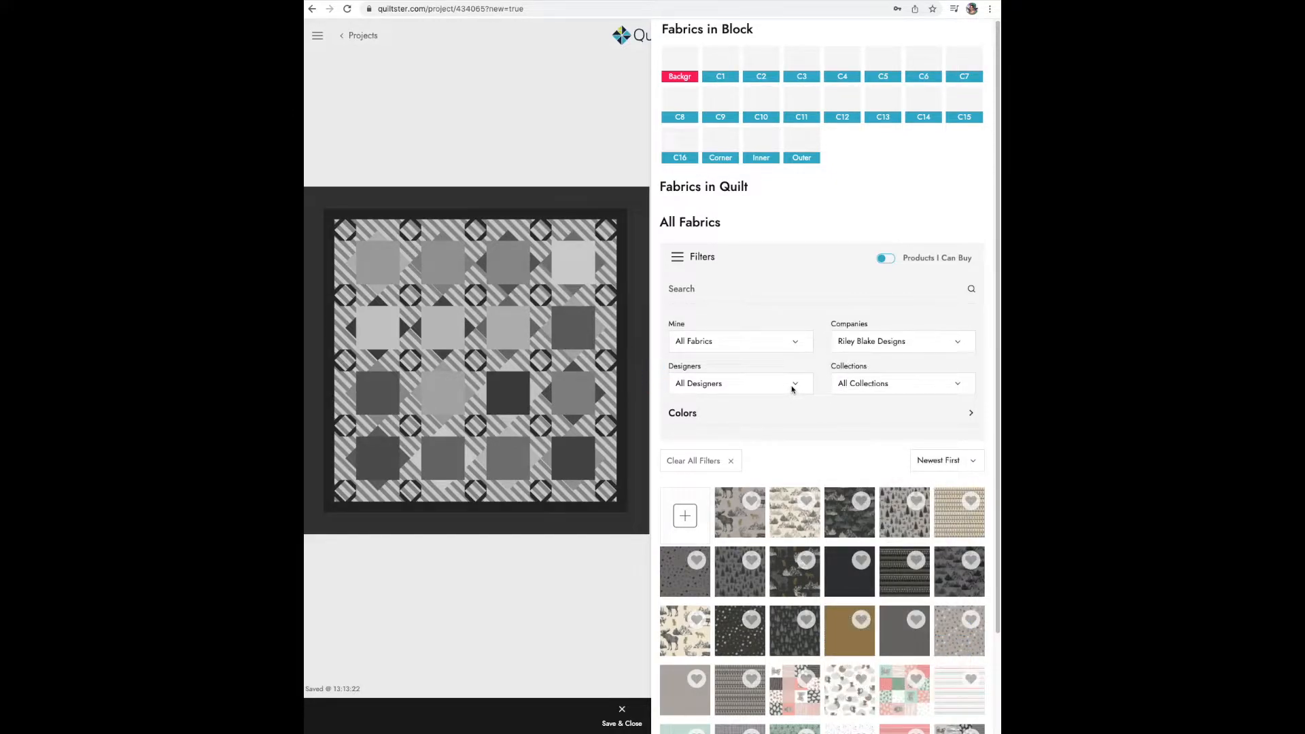
click(791, 387)
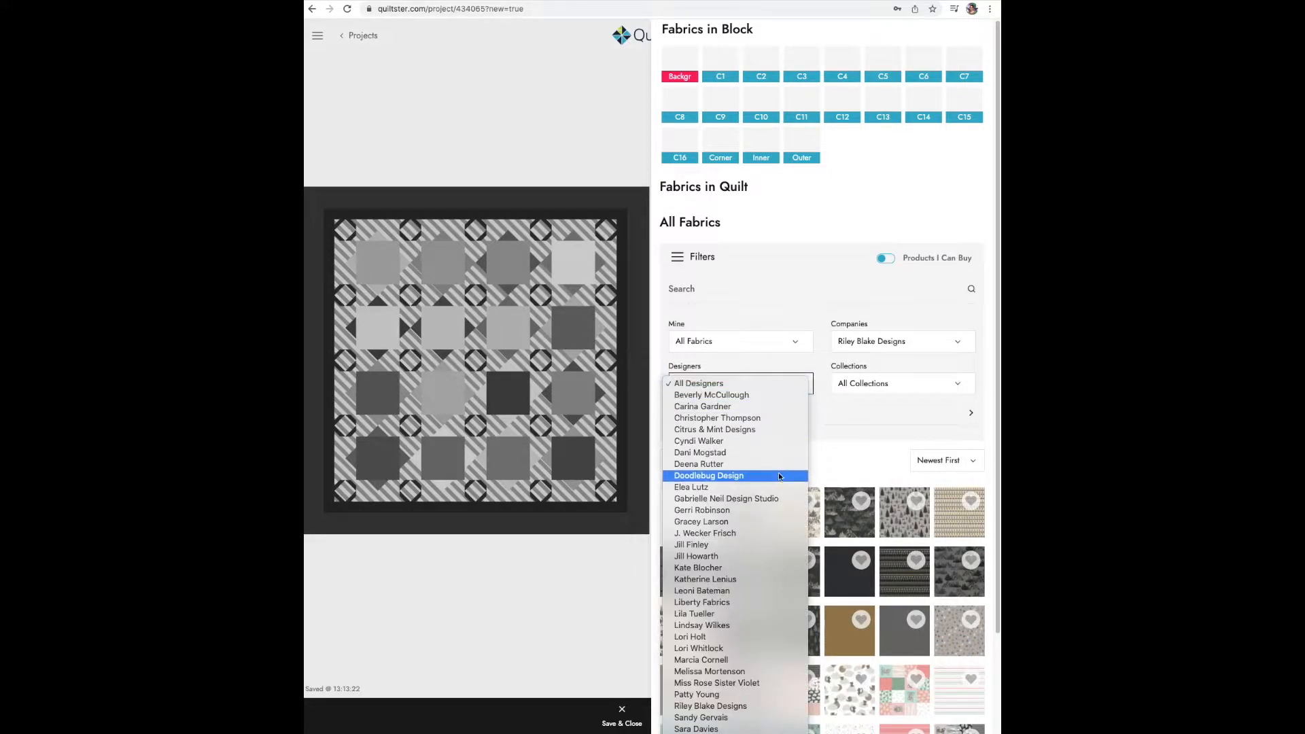
click(753, 638)
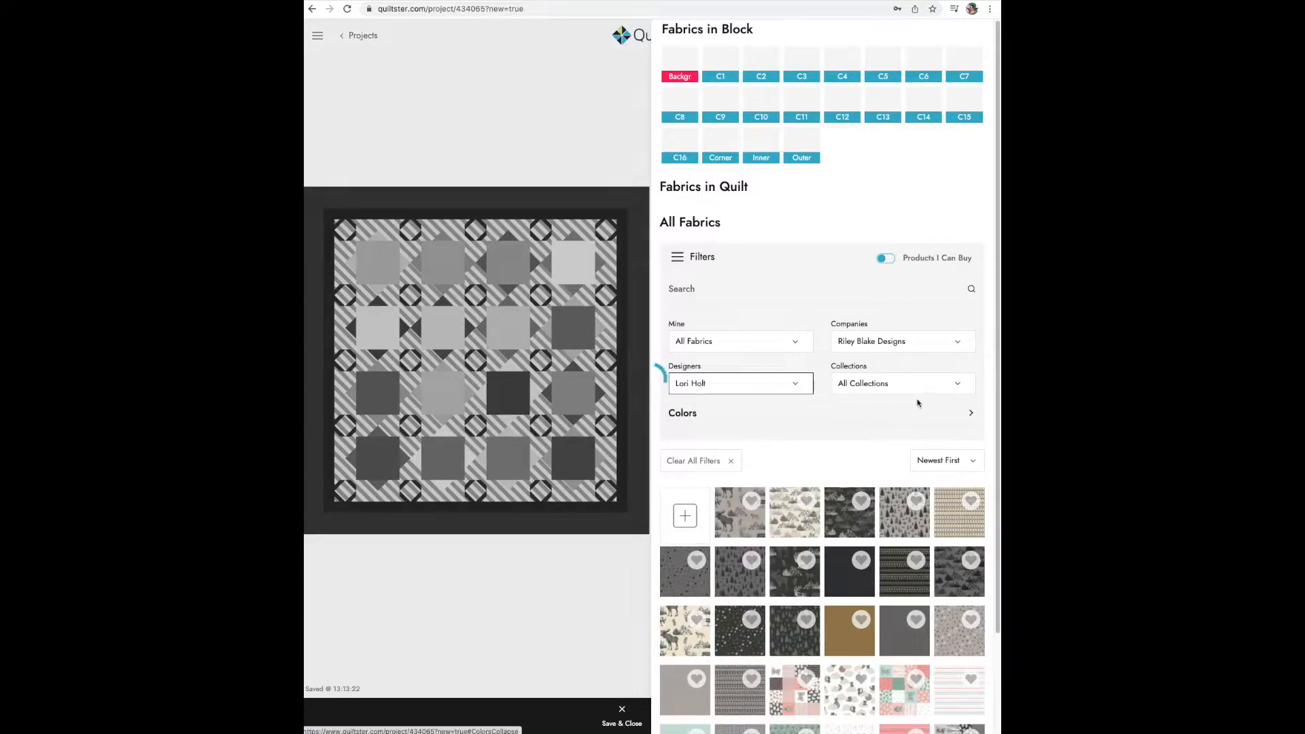
click(955, 387)
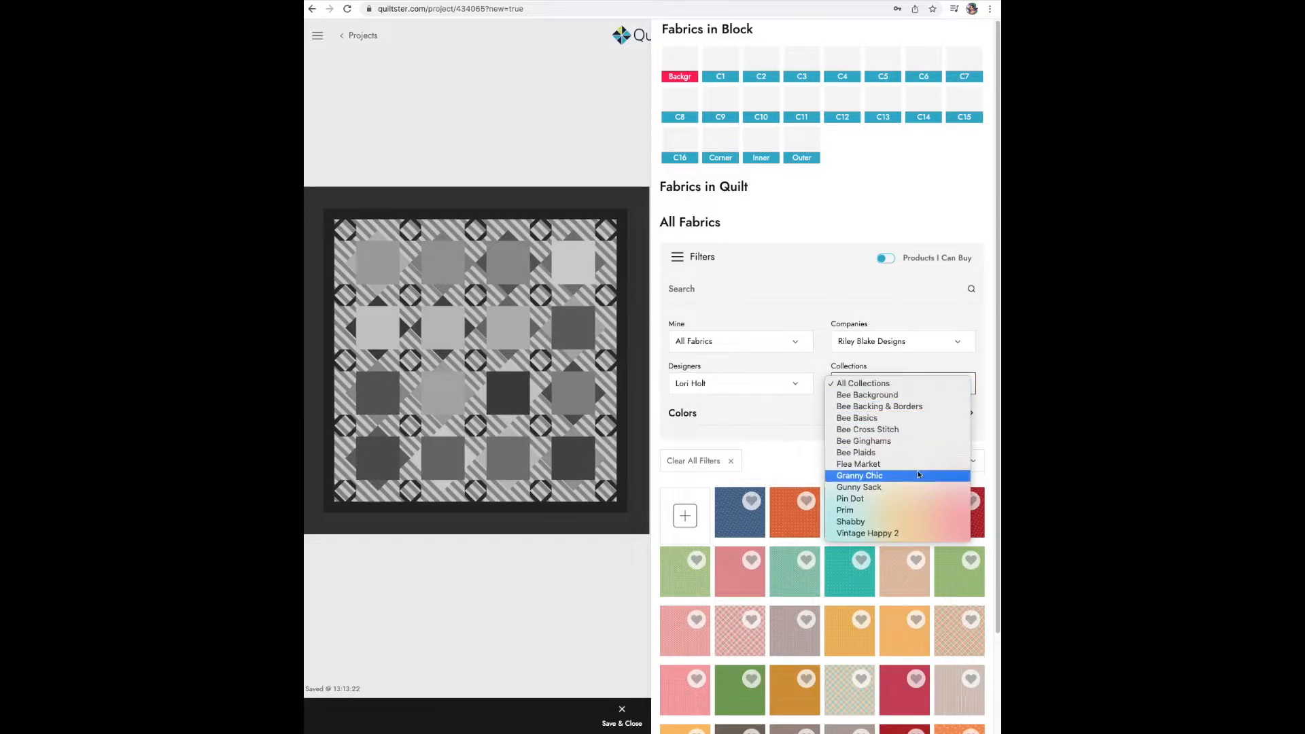
click(917, 477)
click(676, 258)
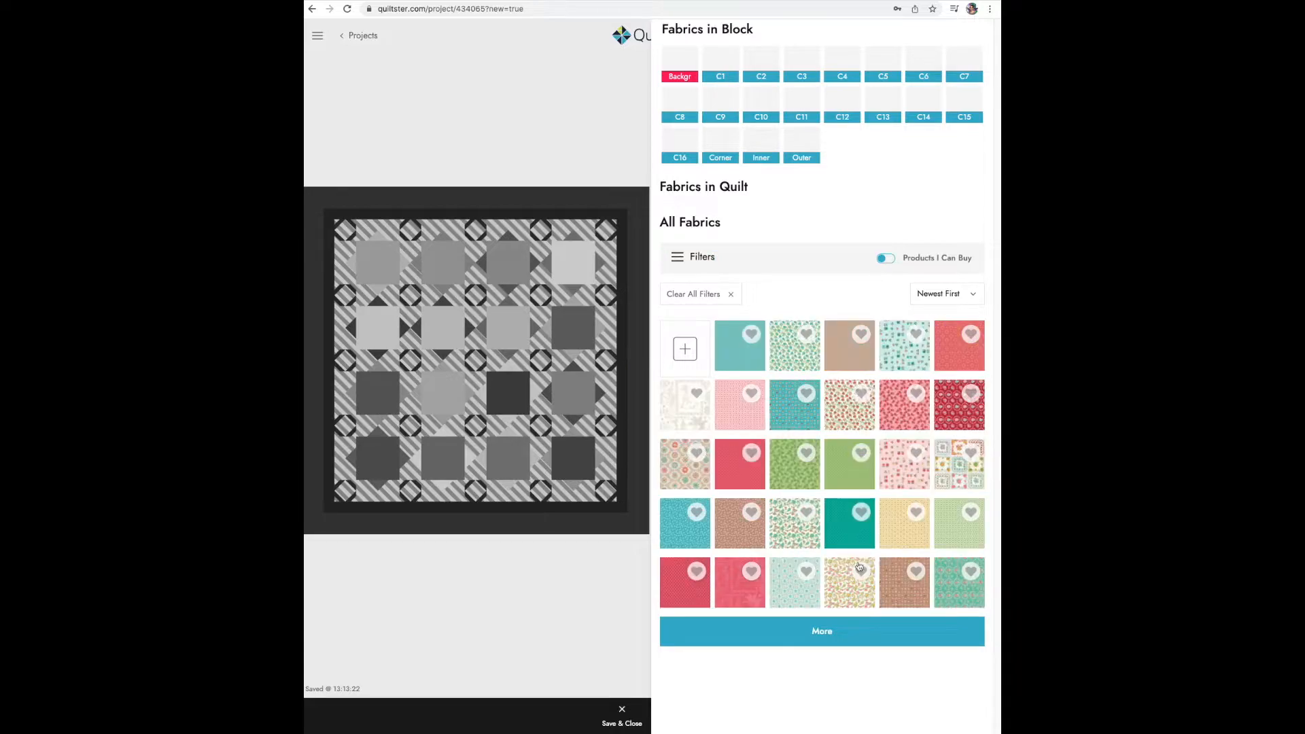
click(822, 633)
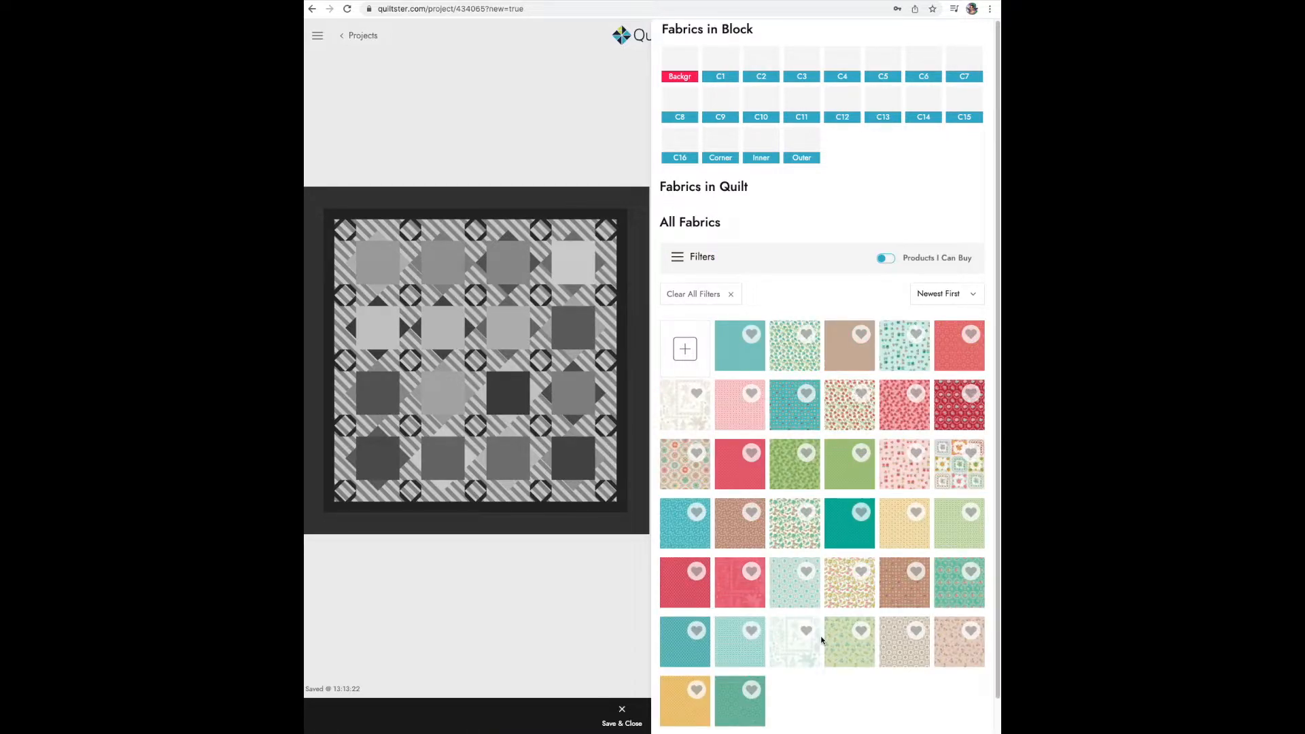
- Fill the quilt's first-row squares C1 to C4 with teal Blossom, pink Roses, pale yellow Hugs and green Roses fabrics
click(382, 269)
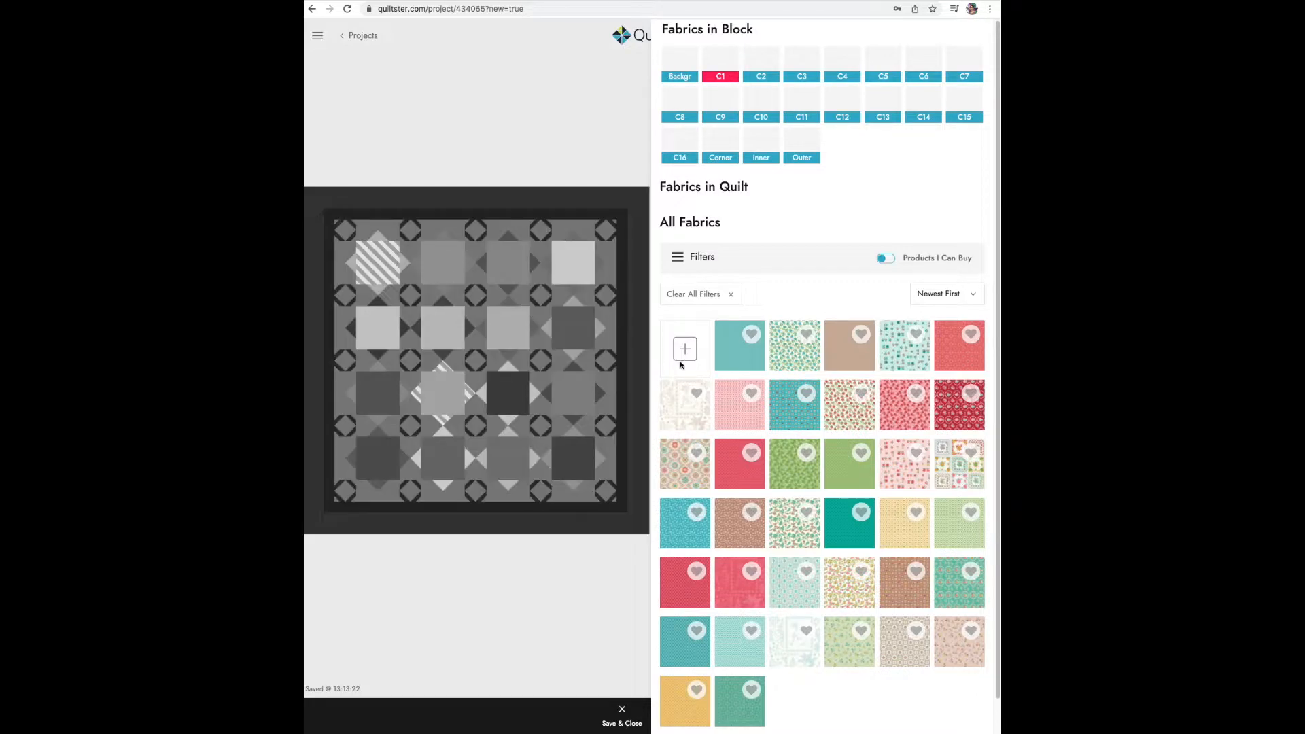
click(724, 358)
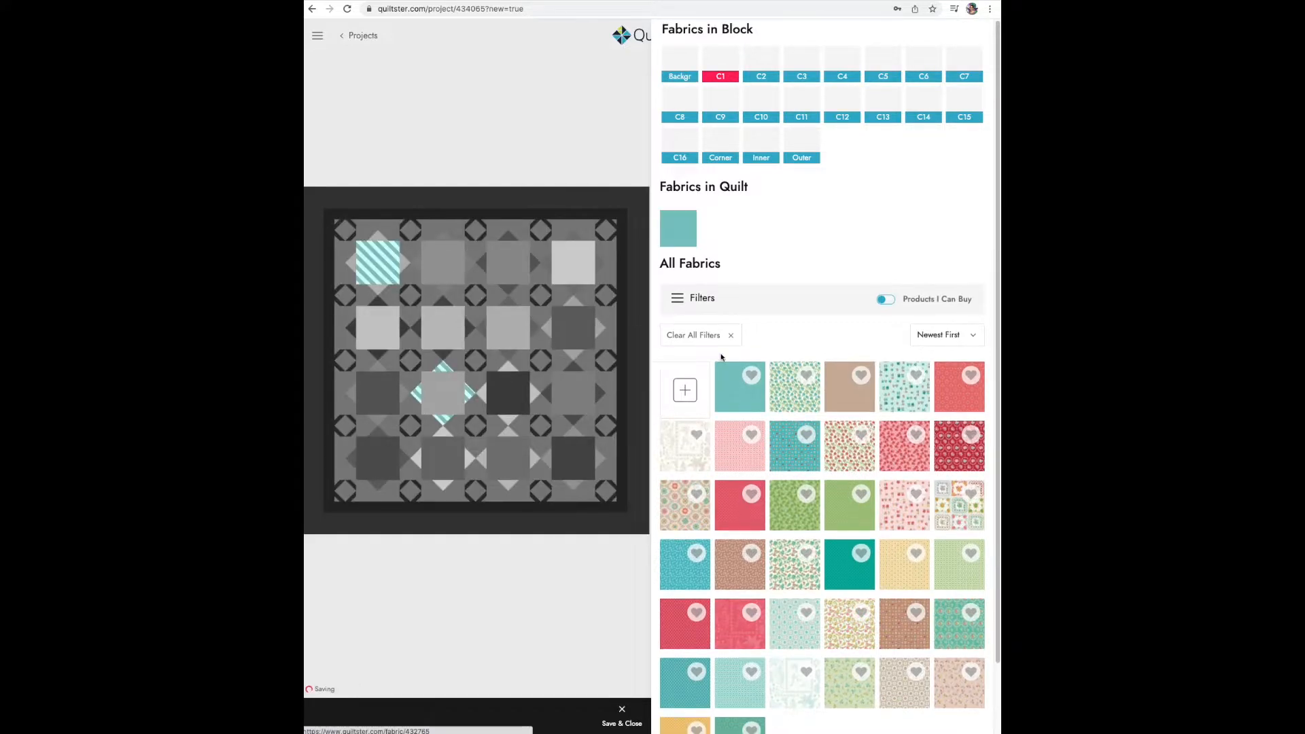
click(450, 267)
click(893, 450)
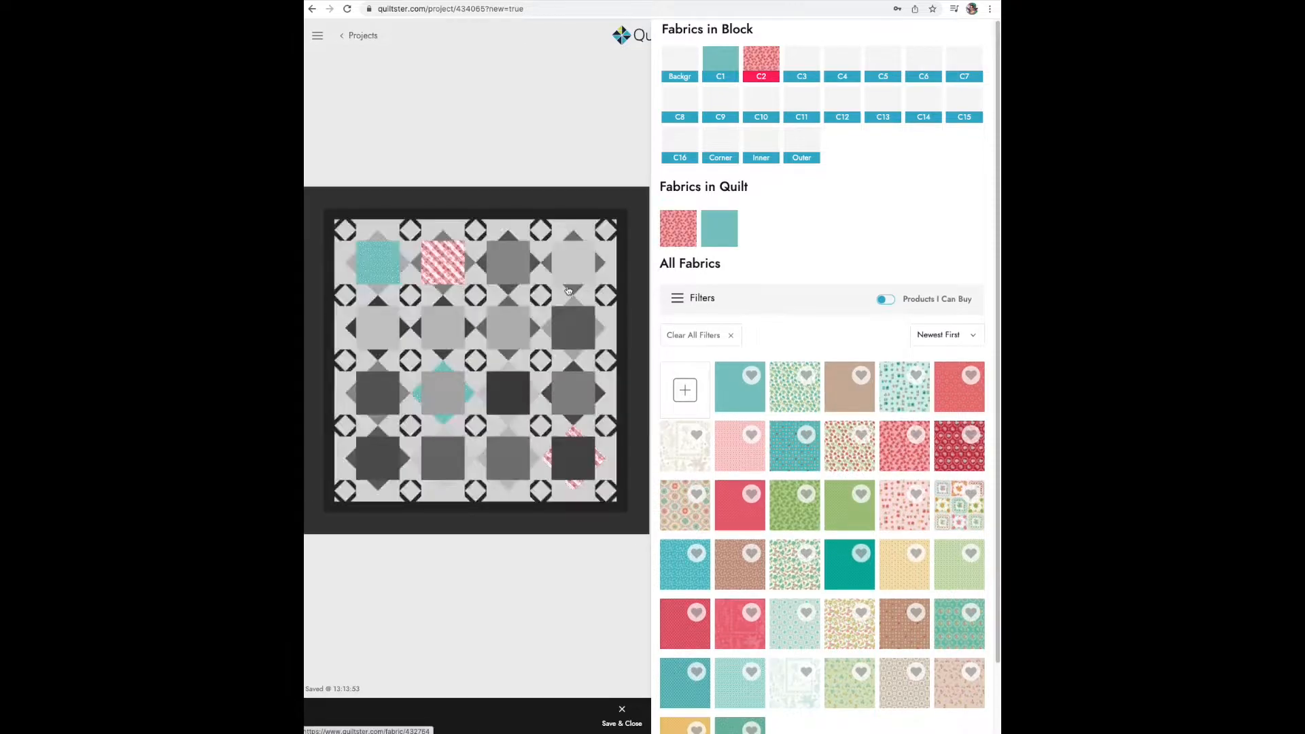
click(511, 272)
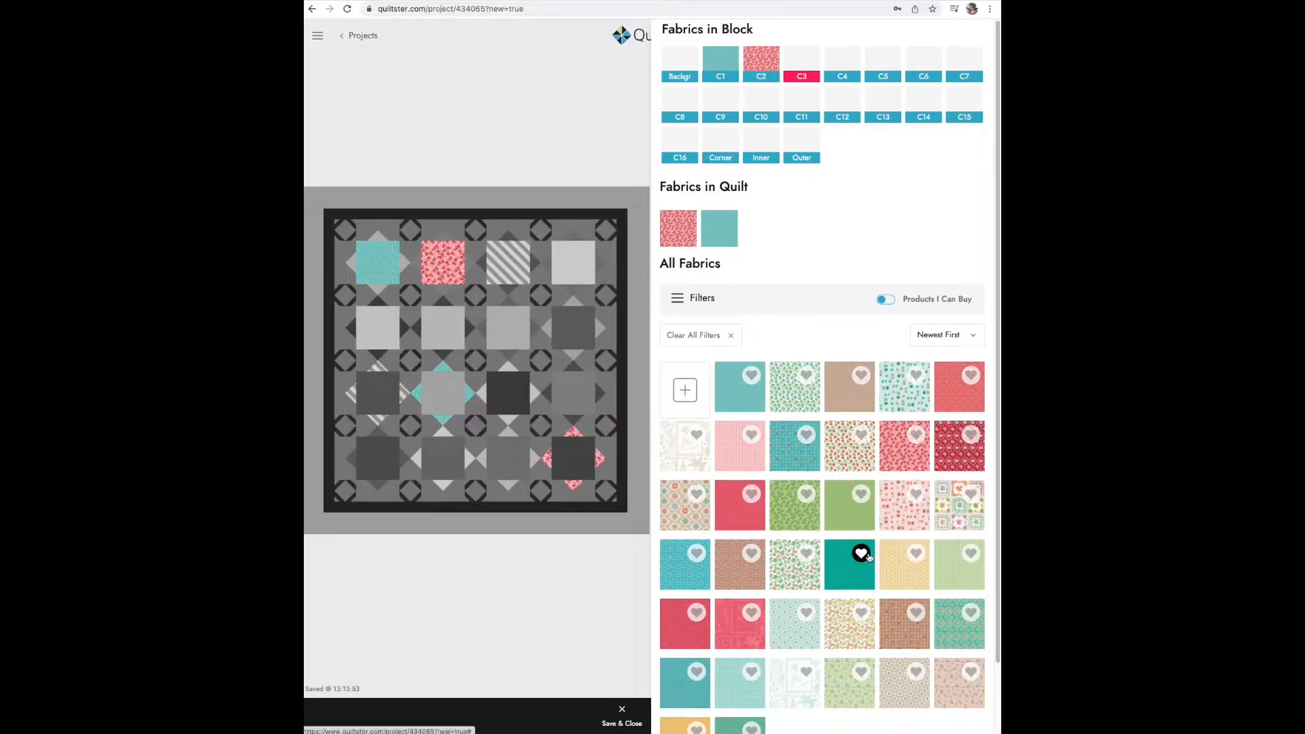
click(895, 564)
click(593, 248)
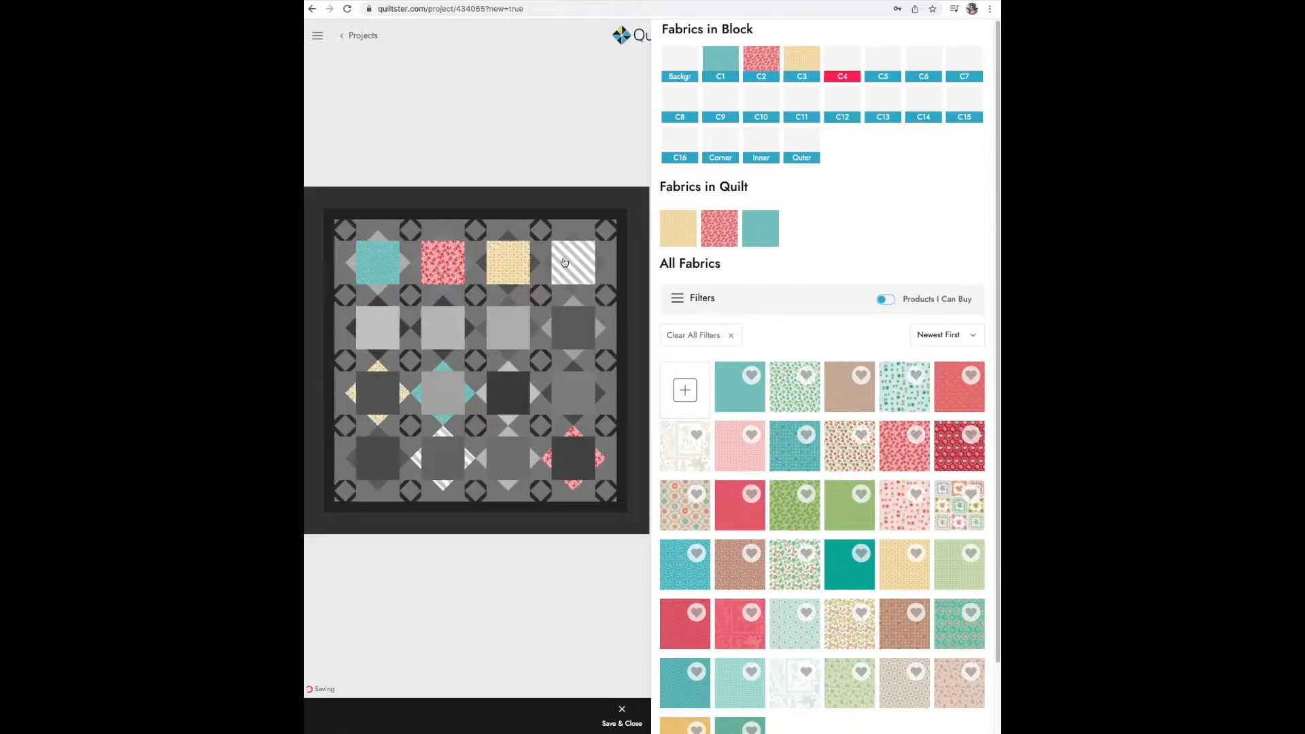
click(790, 512)
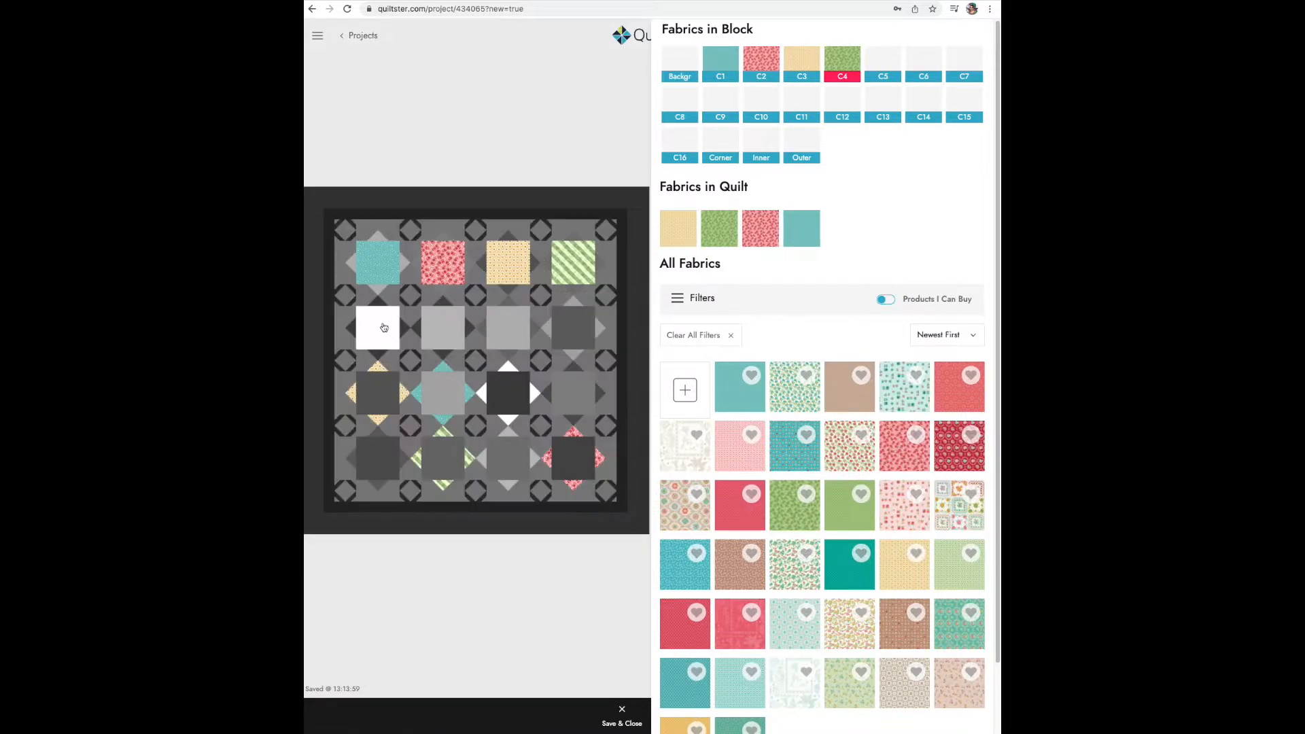
- Fill the second-row squares C5 to C8 with brown Garden, blue Garden, coral Stitches and yellow Kisses fabrics
click(379, 327)
scroll(881, 588, down, 2)
click(911, 559)
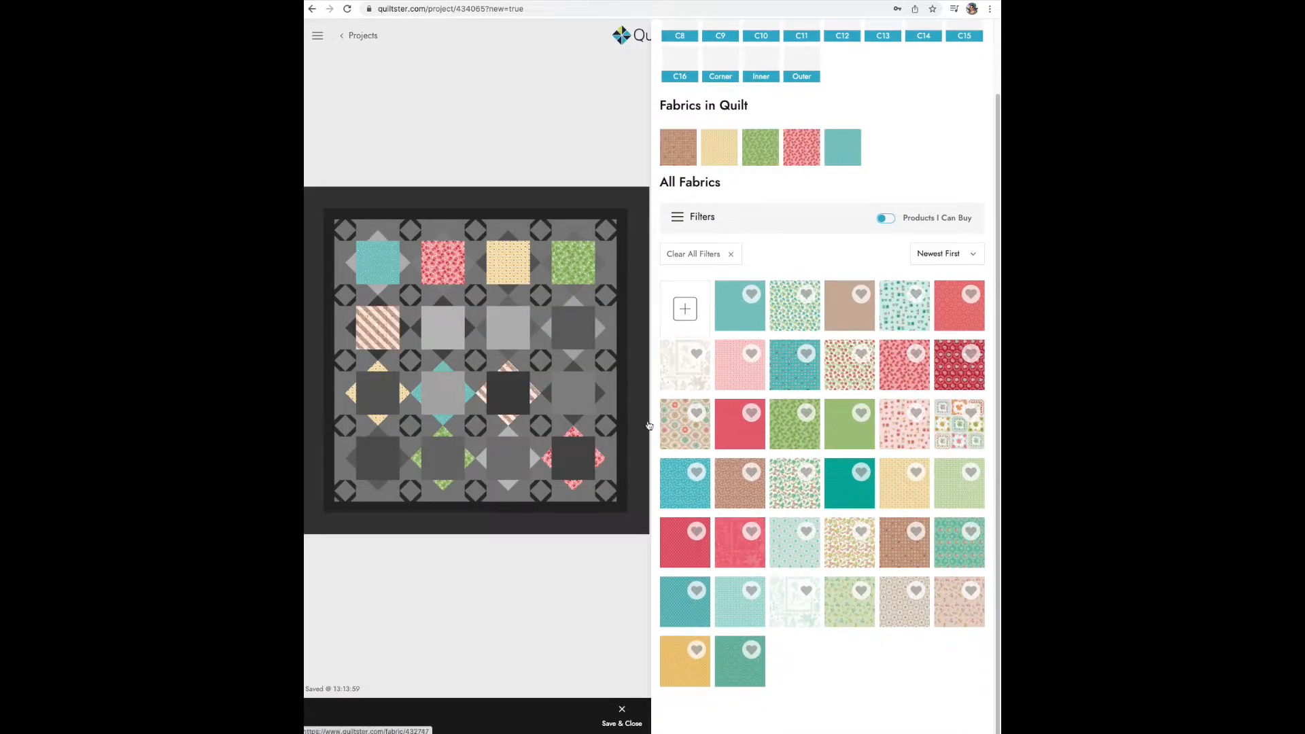
click(439, 332)
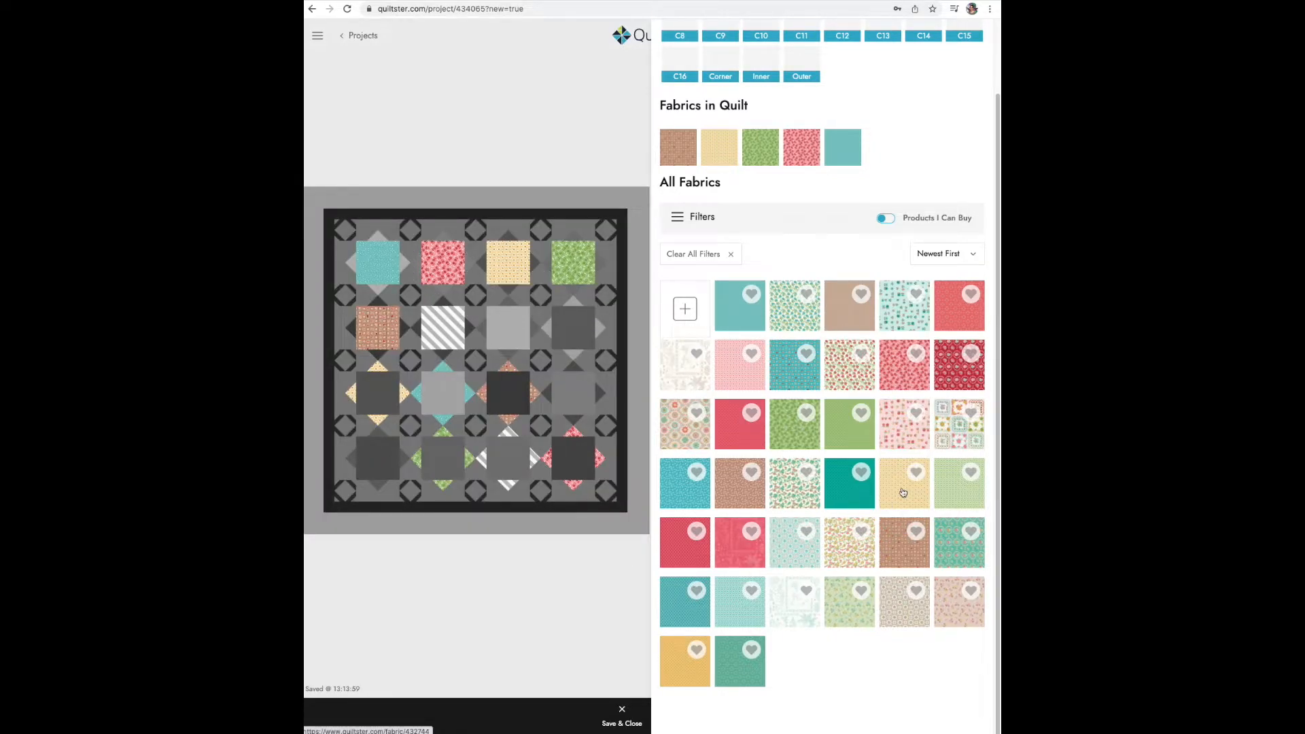
click(792, 370)
click(516, 335)
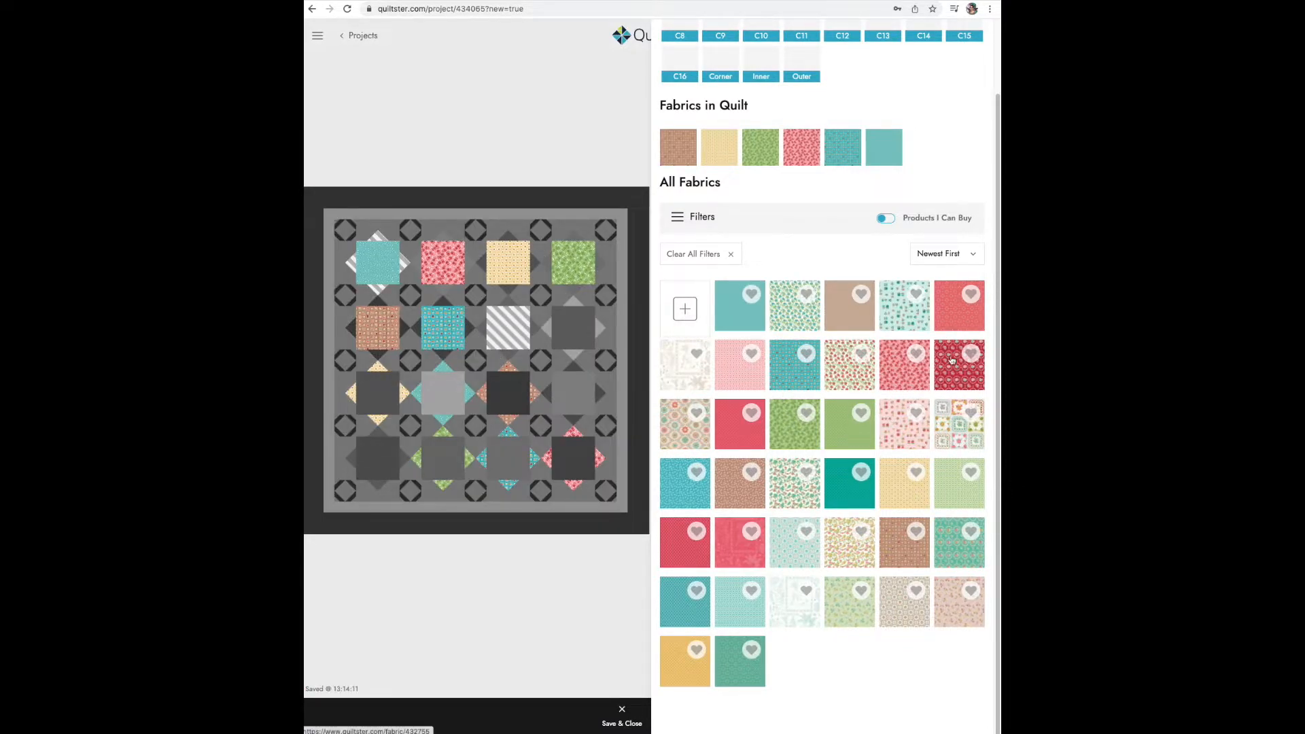
click(948, 317)
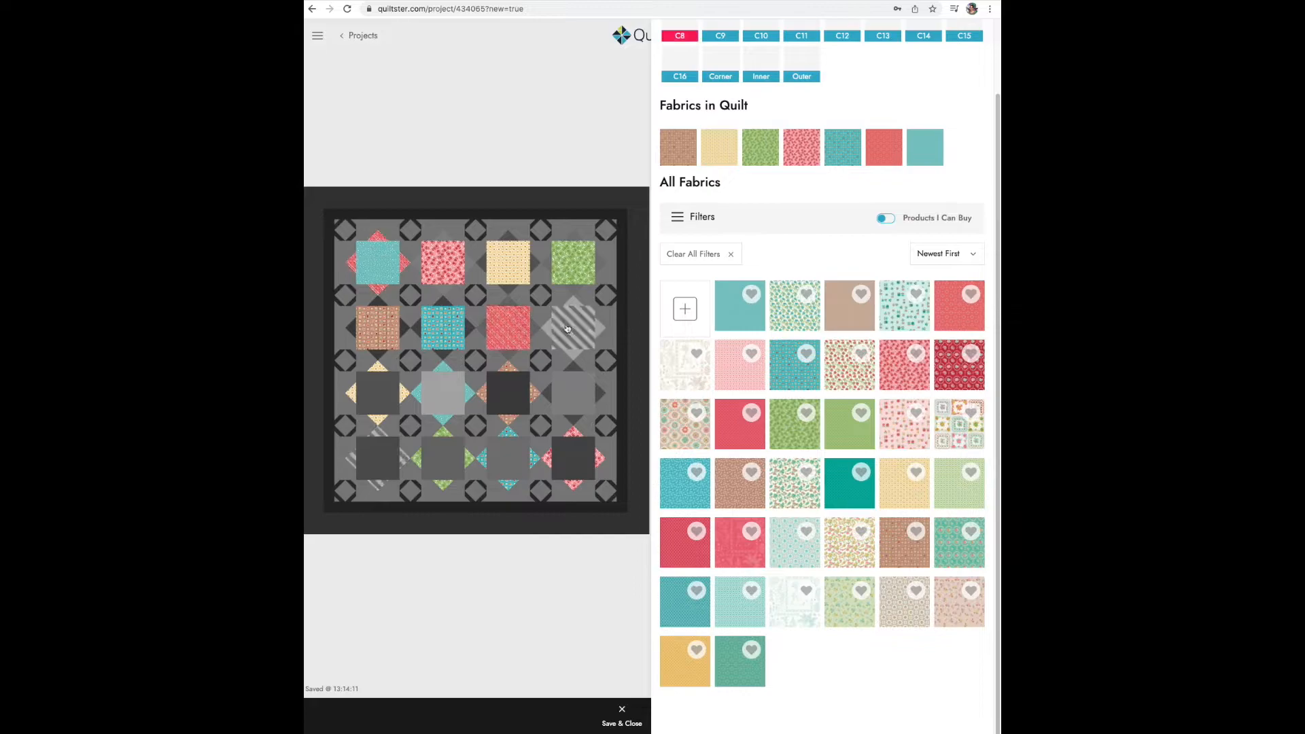
click(670, 667)
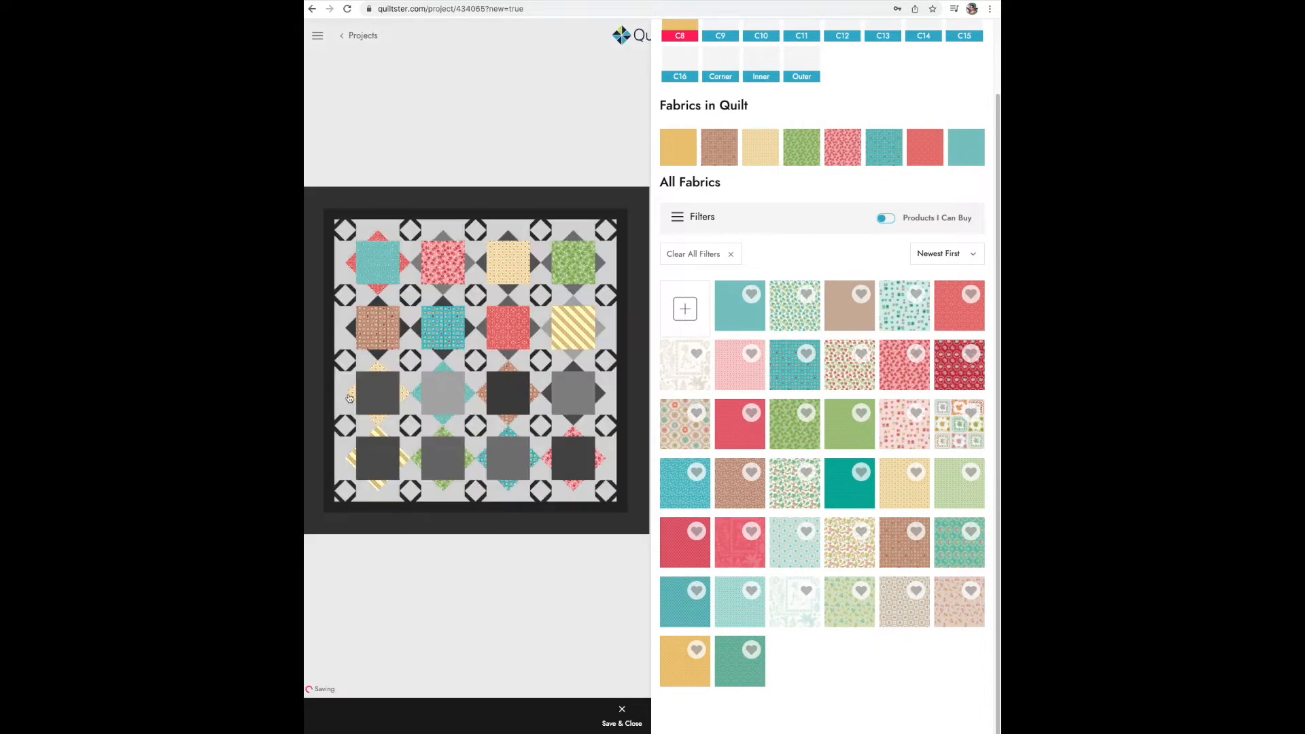
- Fill the third-row squares C9 to C12 with green Bouquet, brown Bouquet, teal Blossom and pink Hugs fabrics
click(841, 609)
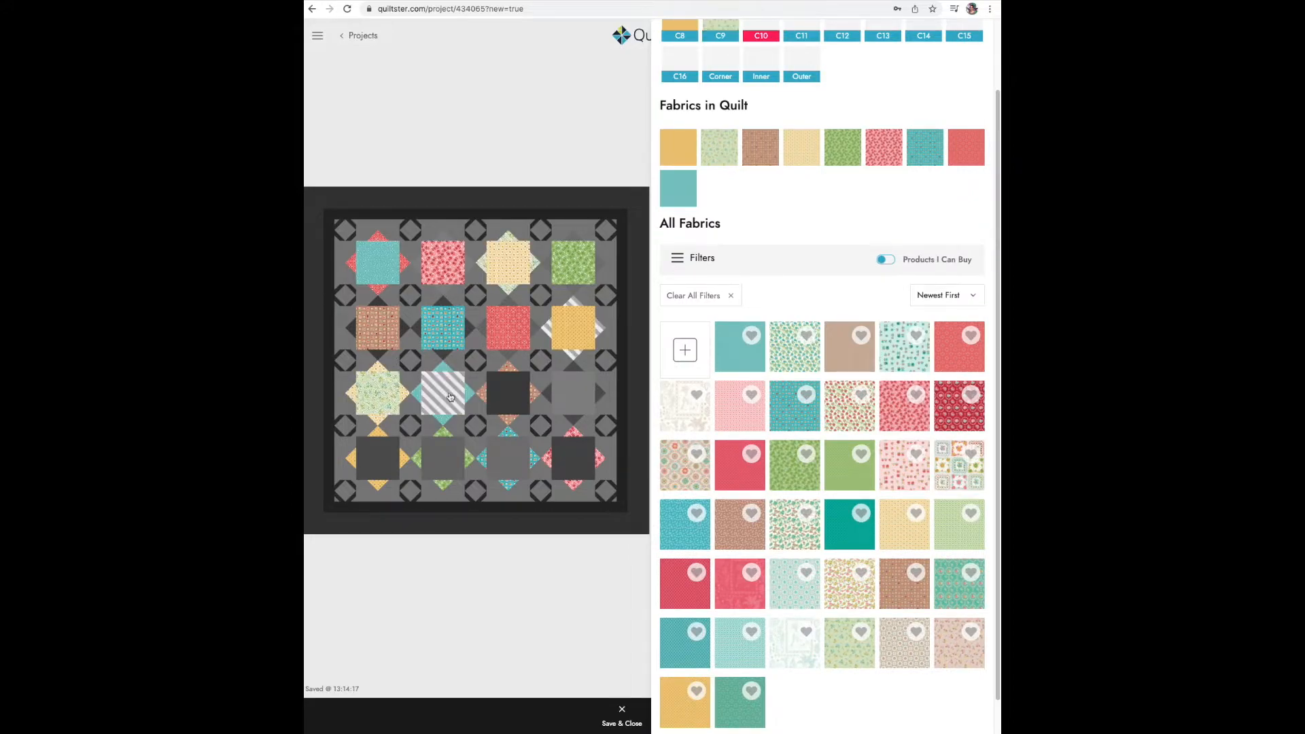
click(950, 645)
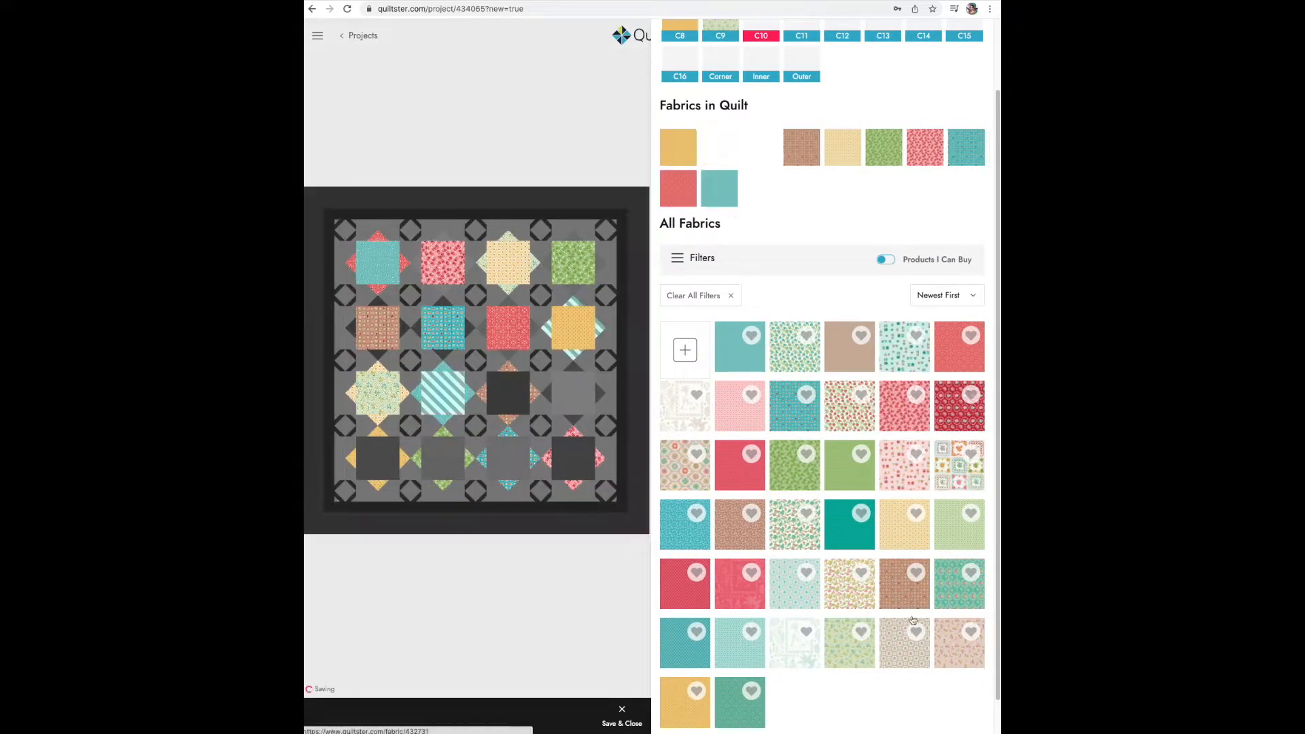
click(743, 361)
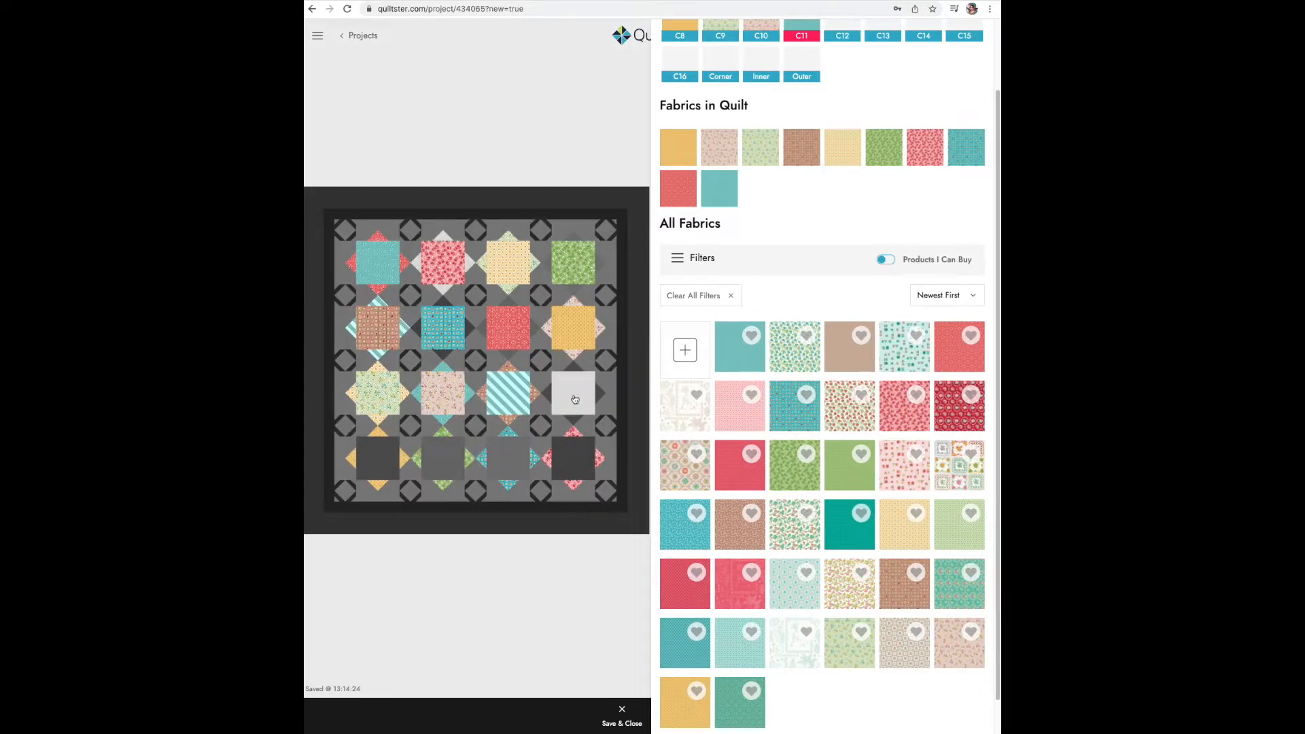
click(735, 418)
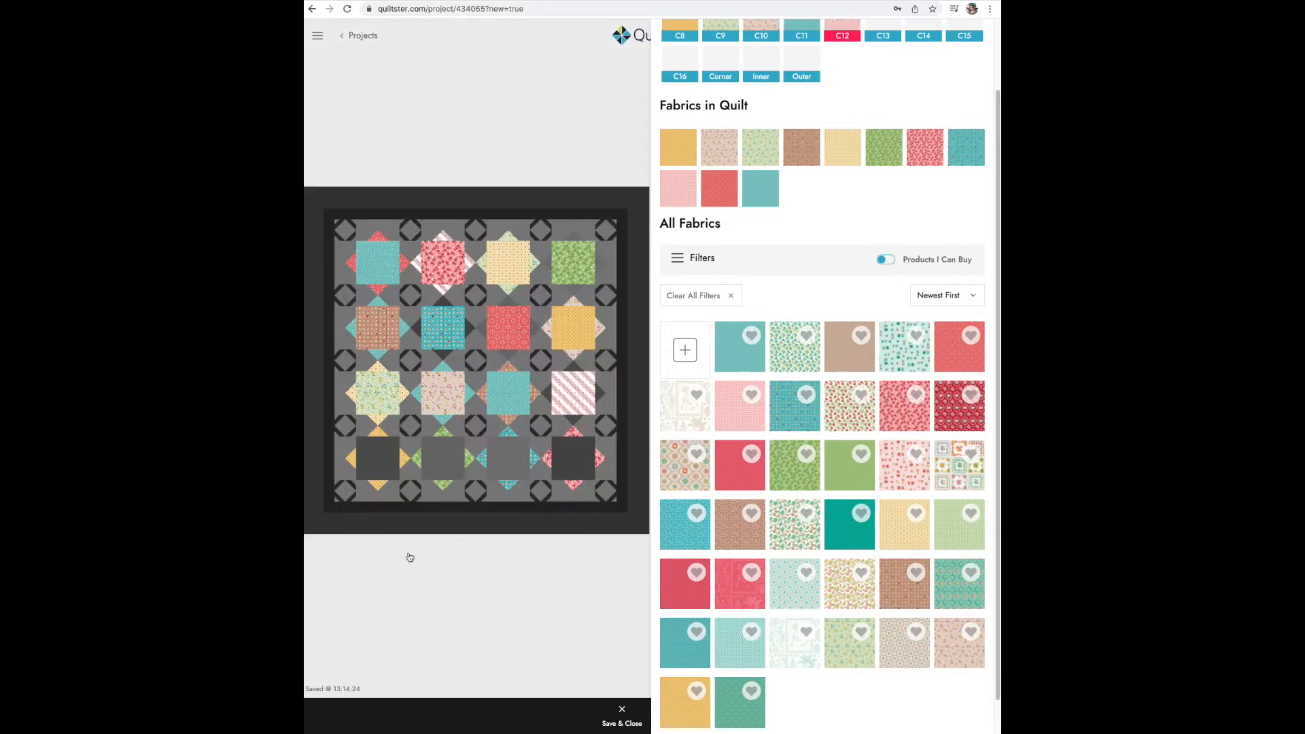
- Fill C13 with brown Blossom and the remaining squares, background, corners and borders with Granny Chic fabrics, and save and close the editor
click(375, 442)
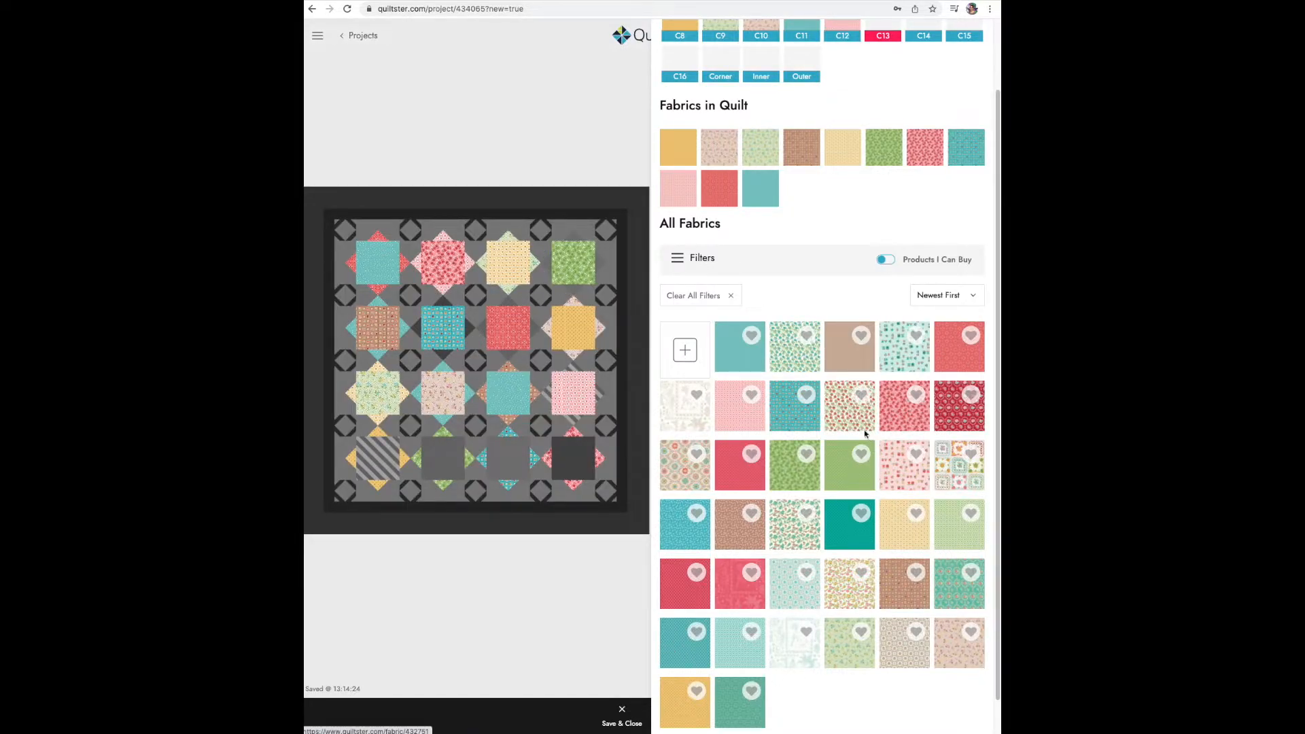
click(842, 364)
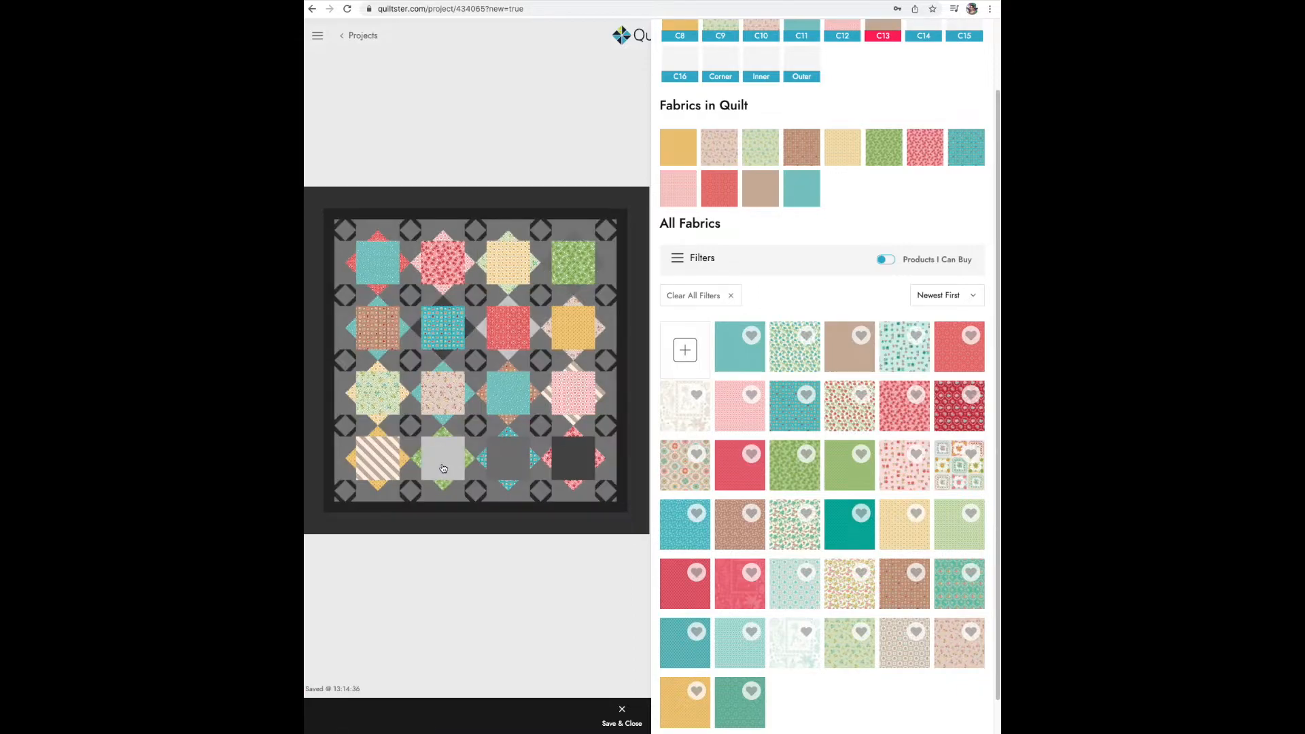
click(442, 468)
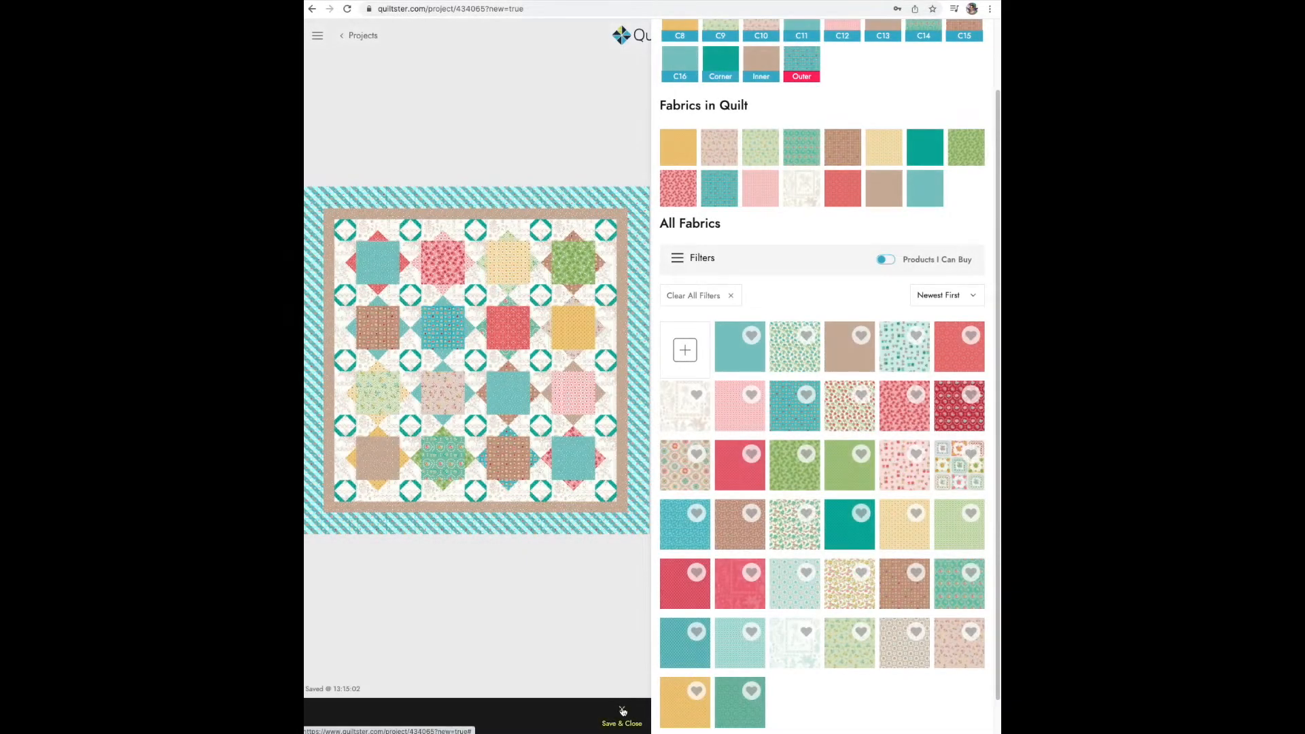
click(623, 711)
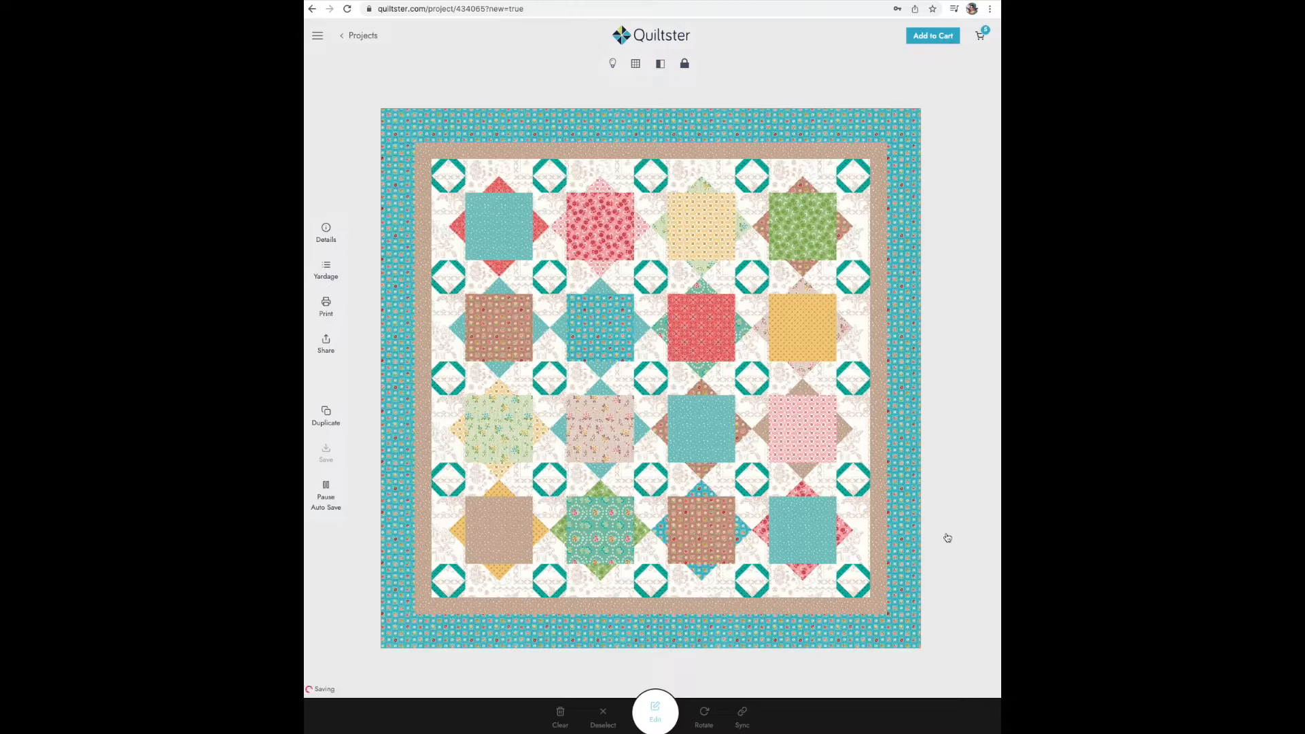
- Examine the yardage list for the fabric quantities the quilt requires, through to the backing and binding options
click(330, 274)
scroll(436, 235, down, 2)
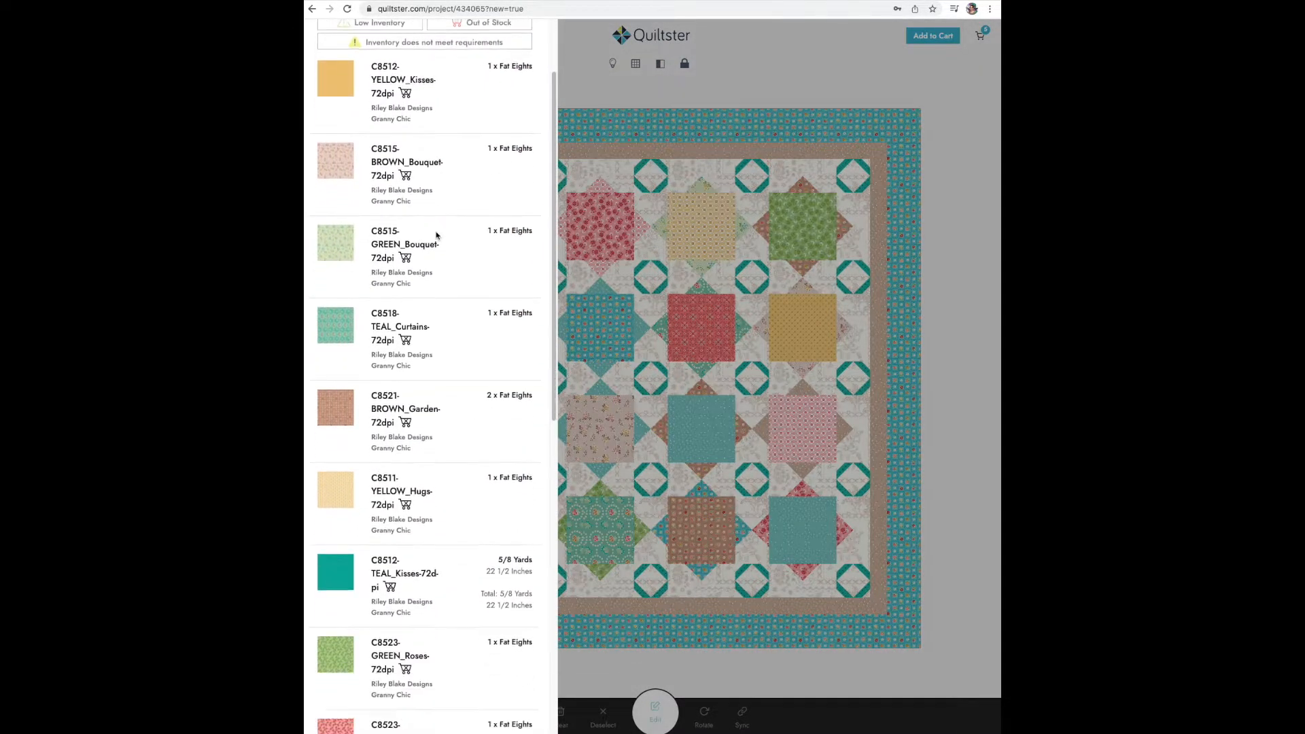
scroll(436, 235, down, 10)
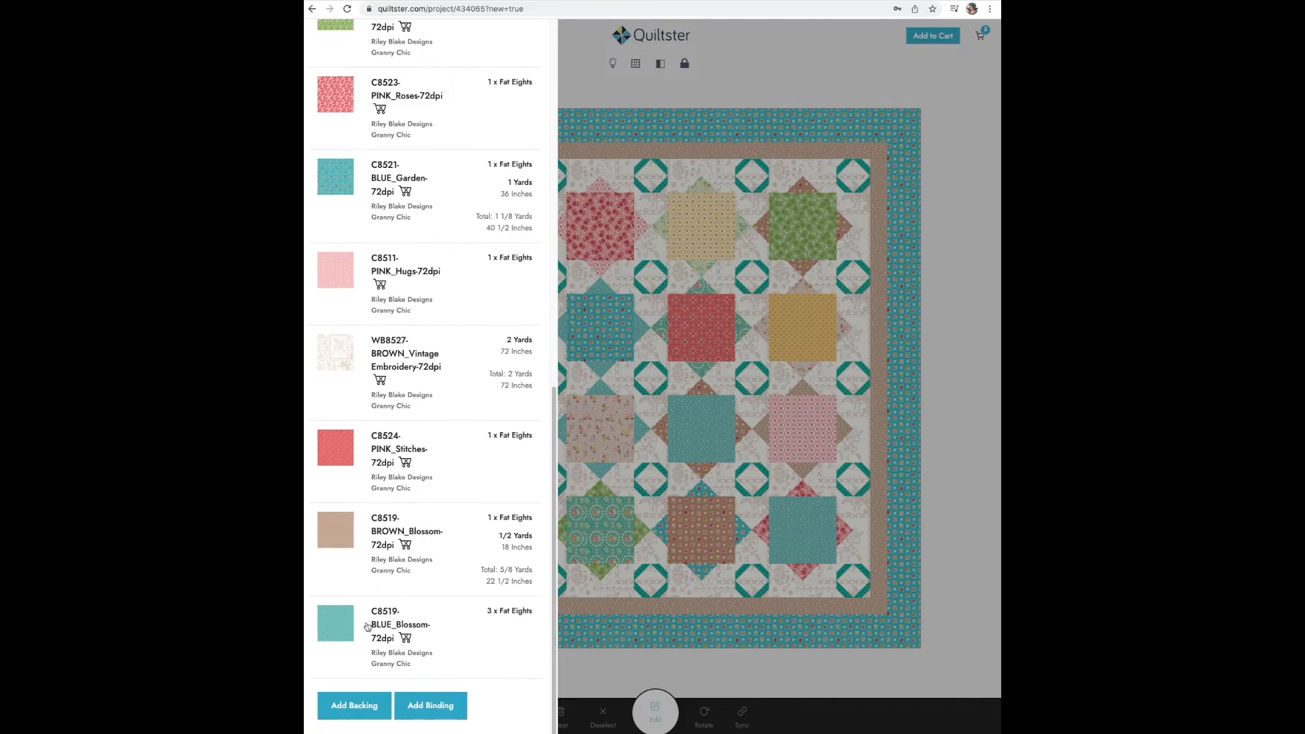
- Add teal Kisses as the backing and brown Bouquet as the binding, and close the yardage chart
click(341, 705)
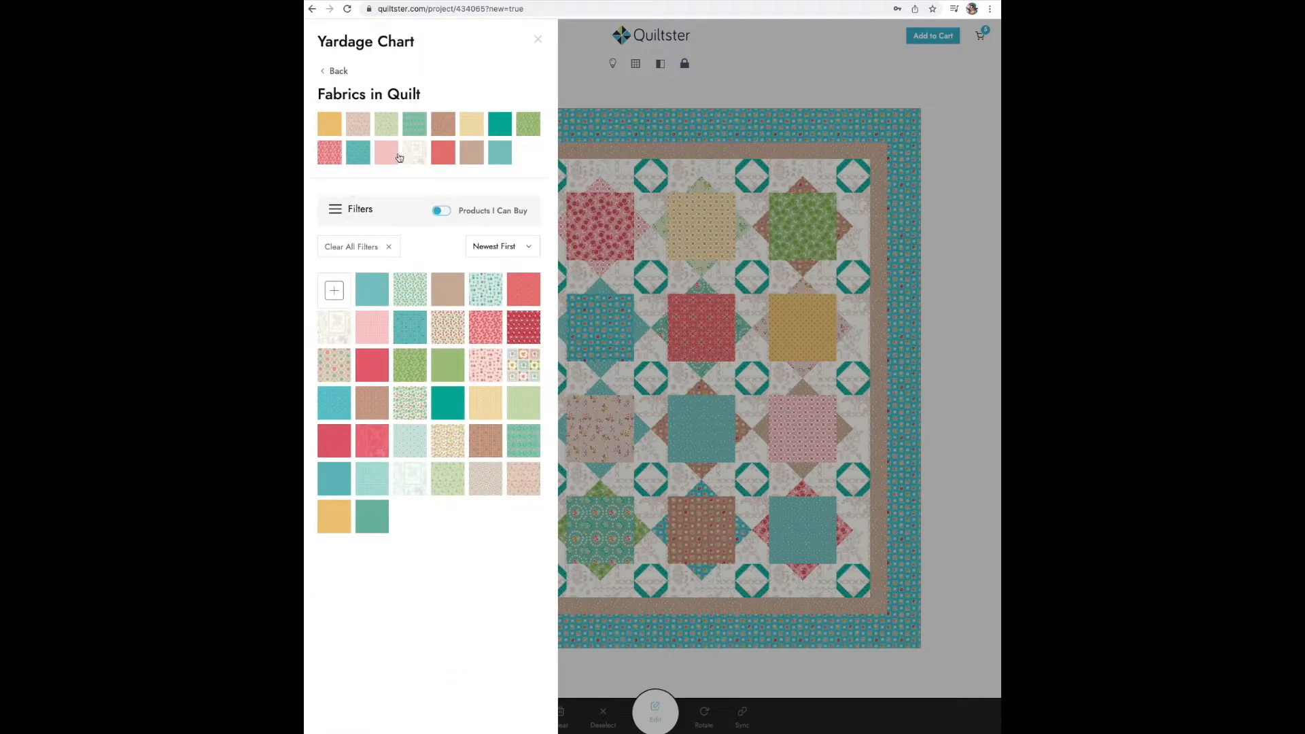
click(498, 125)
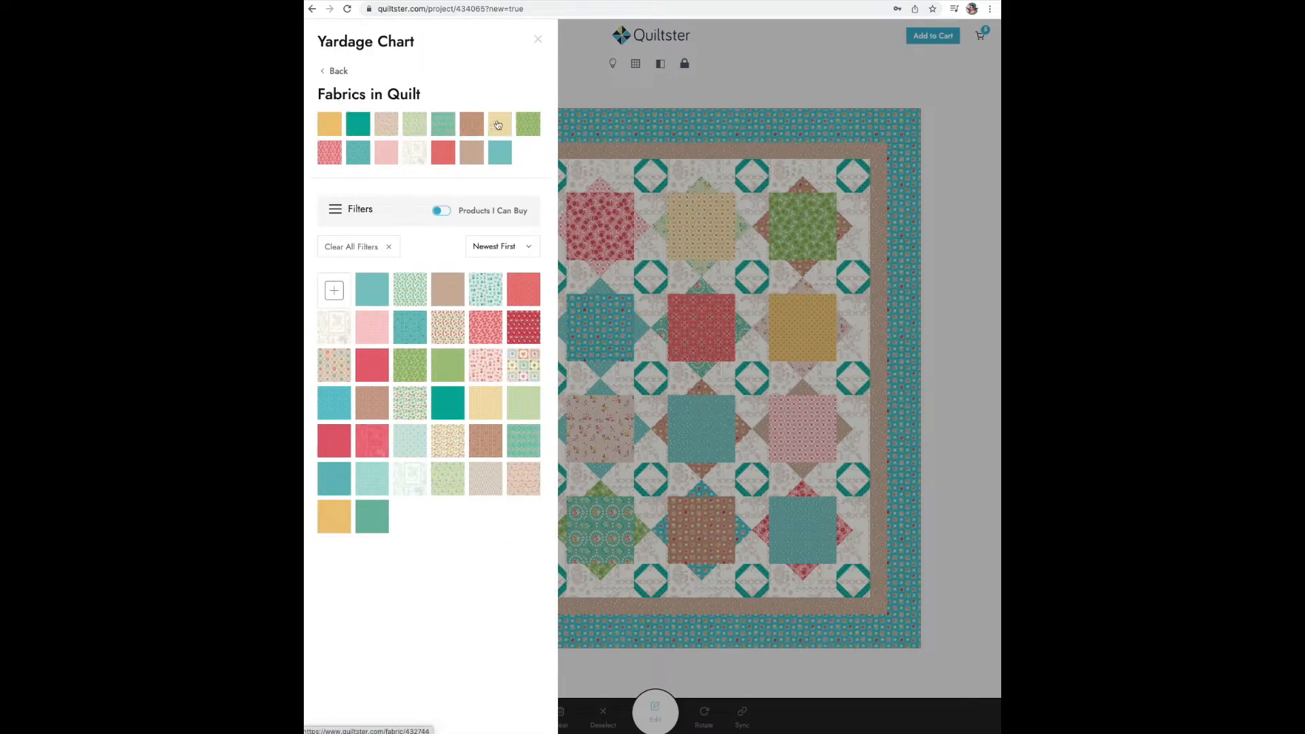
scroll(325, 439, down, 10)
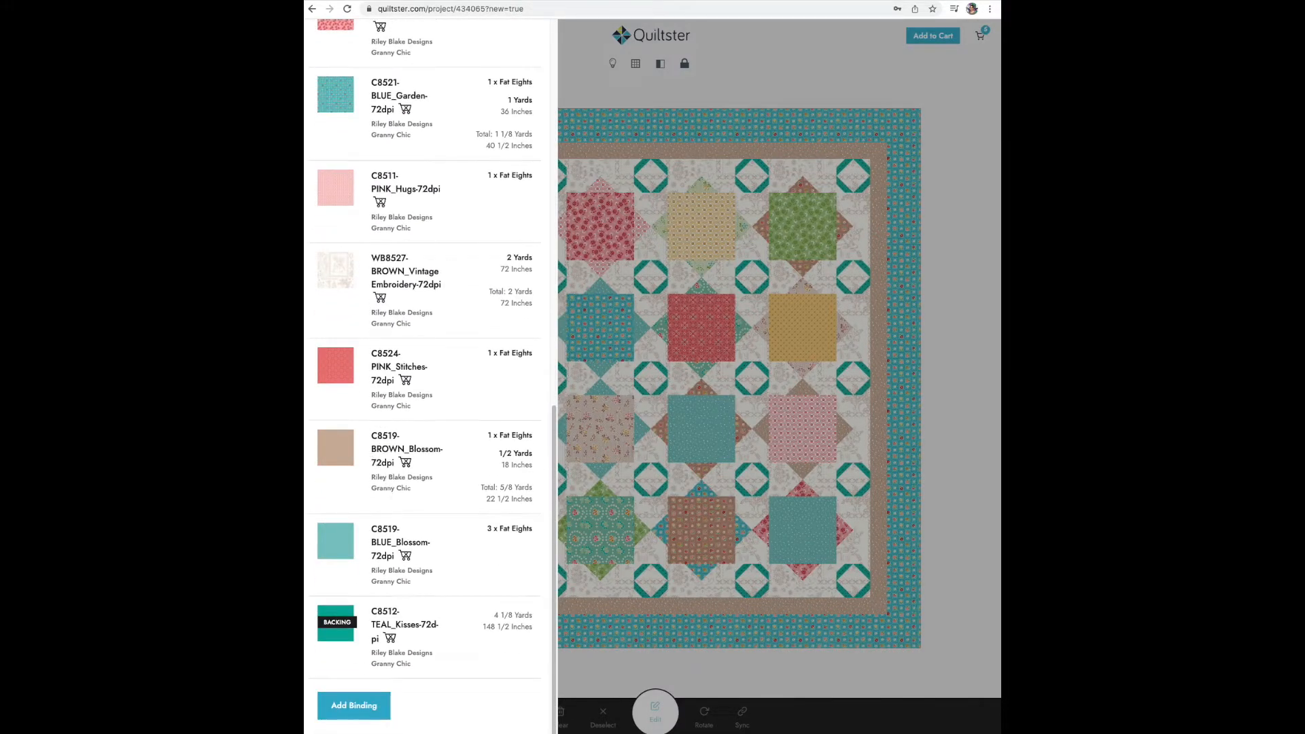
click(358, 705)
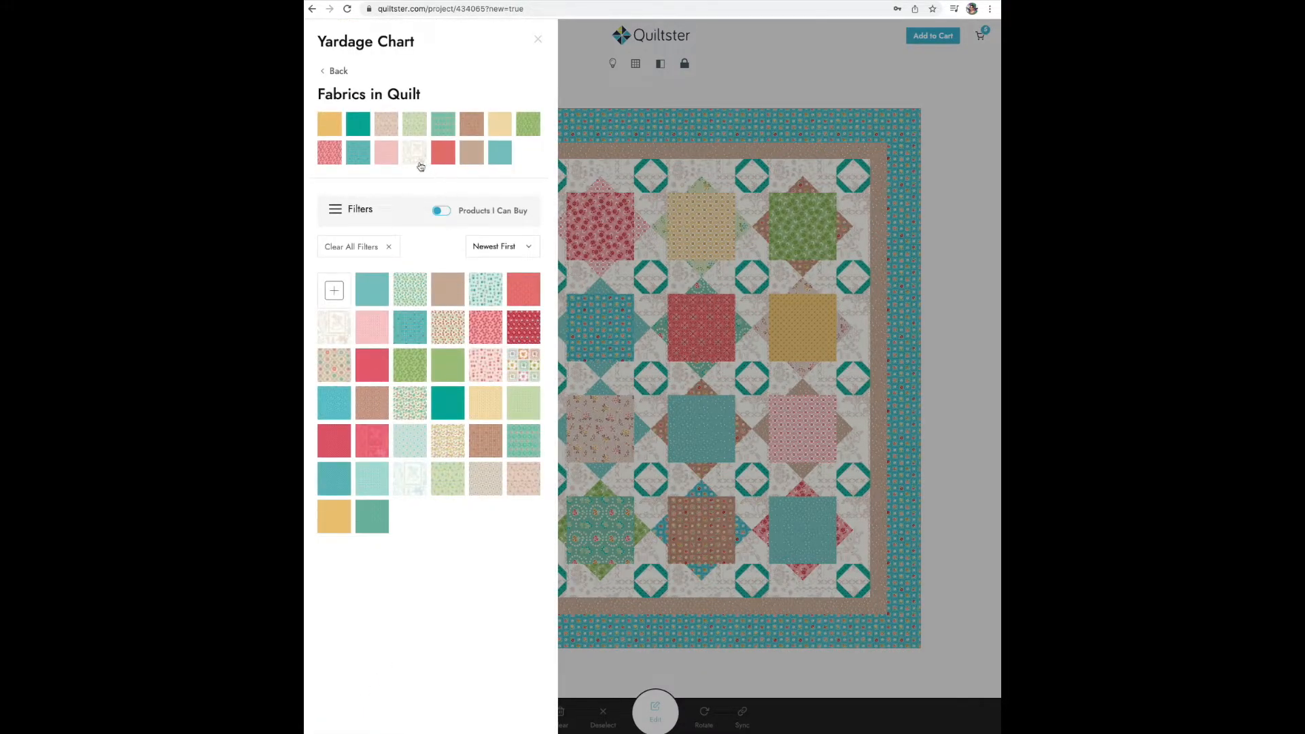
click(386, 126)
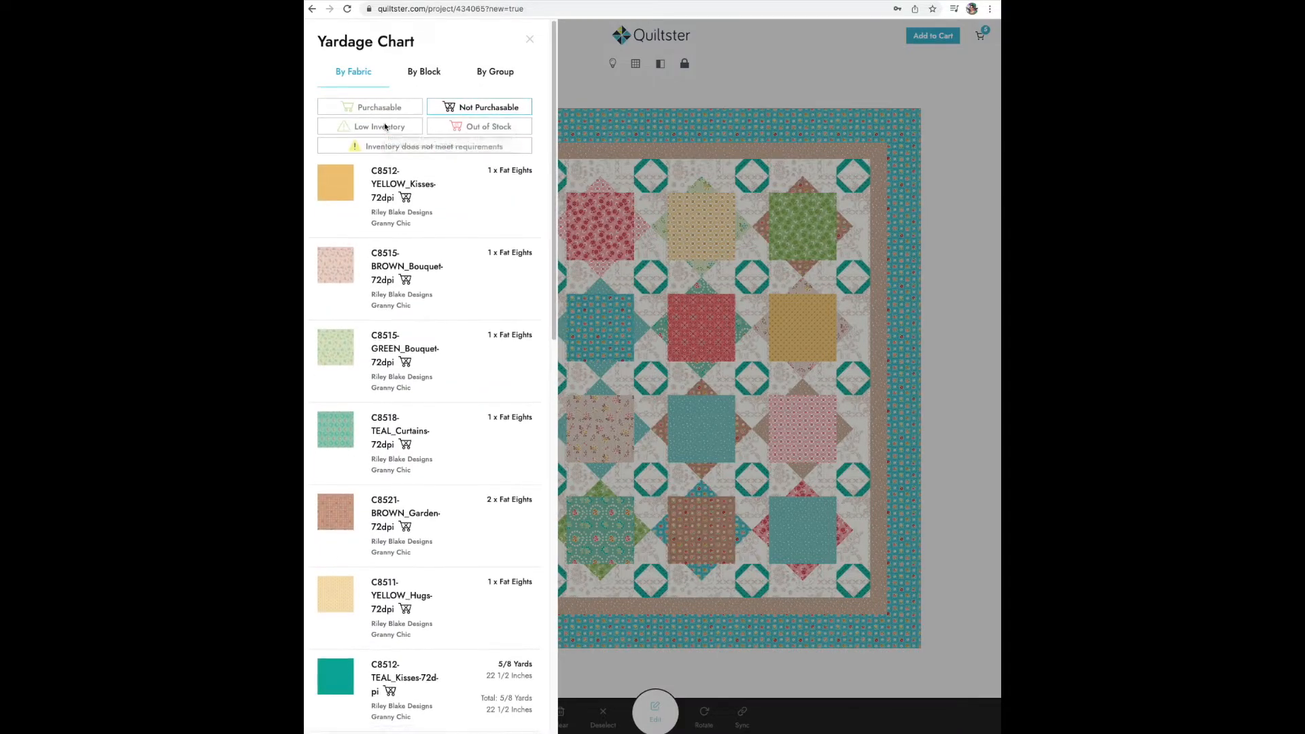
click(529, 40)
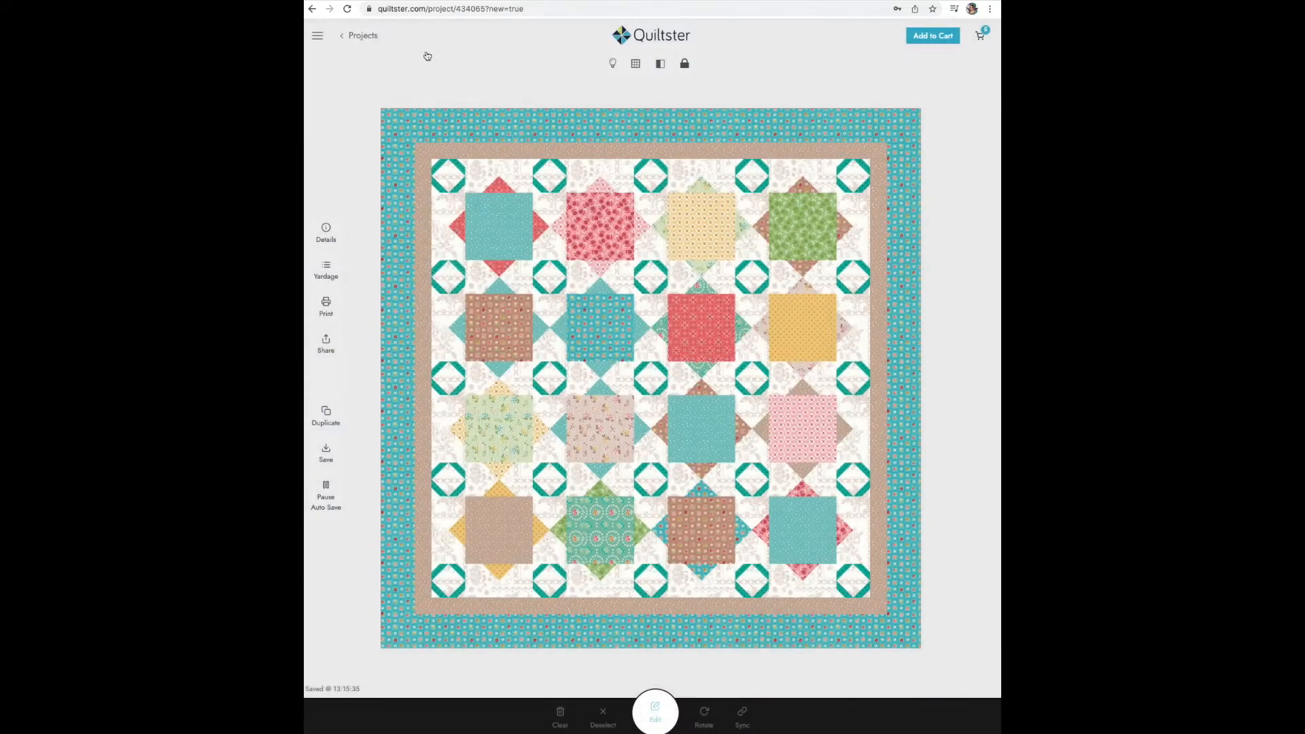
- Open the project's print page and examine its yardage chart by fabric, by block and by group
click(324, 306)
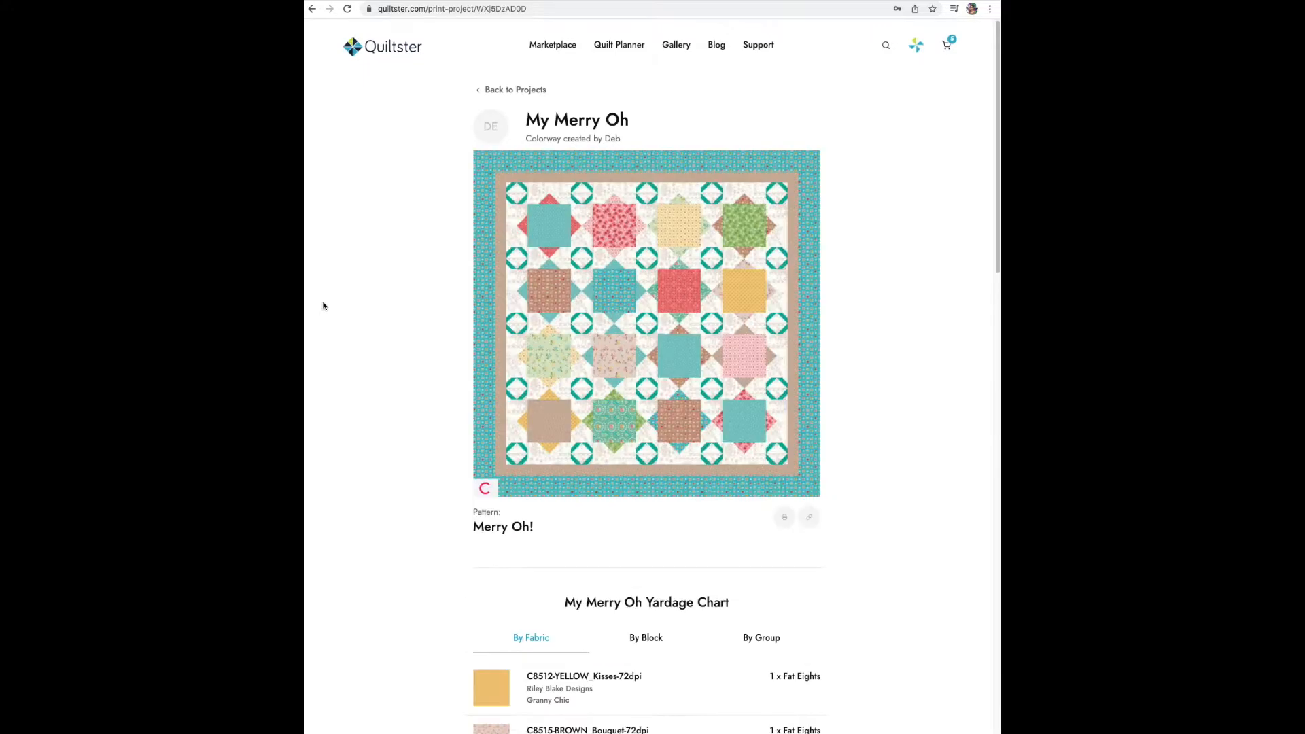
scroll(349, 316, down, 6)
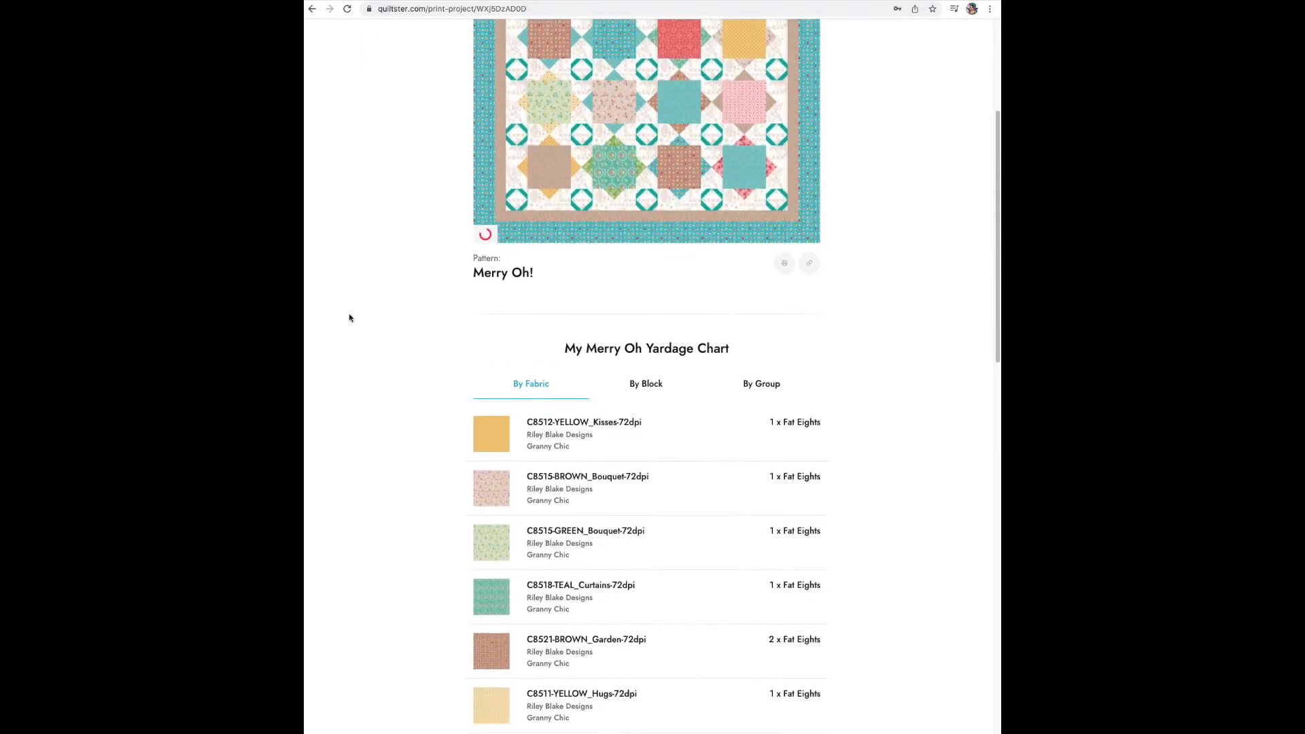
scroll(349, 317, down, 3)
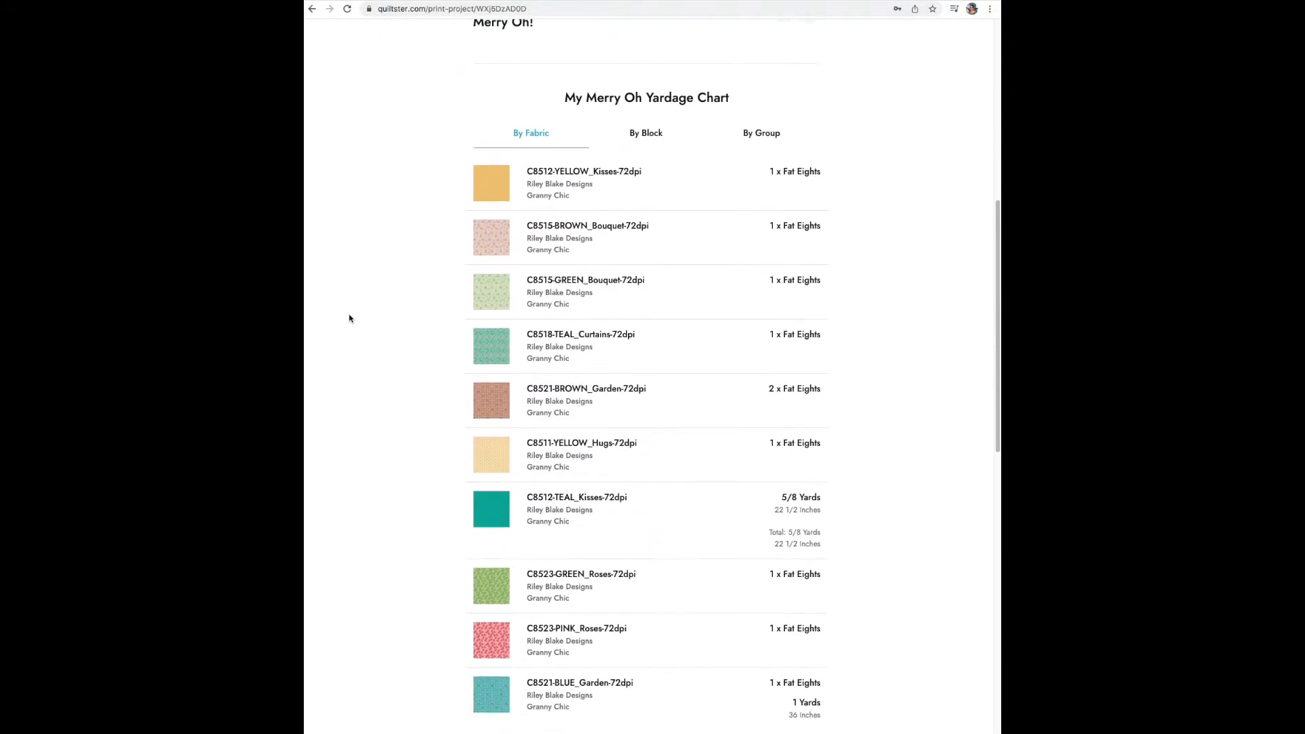
scroll(367, 318, up, 3)
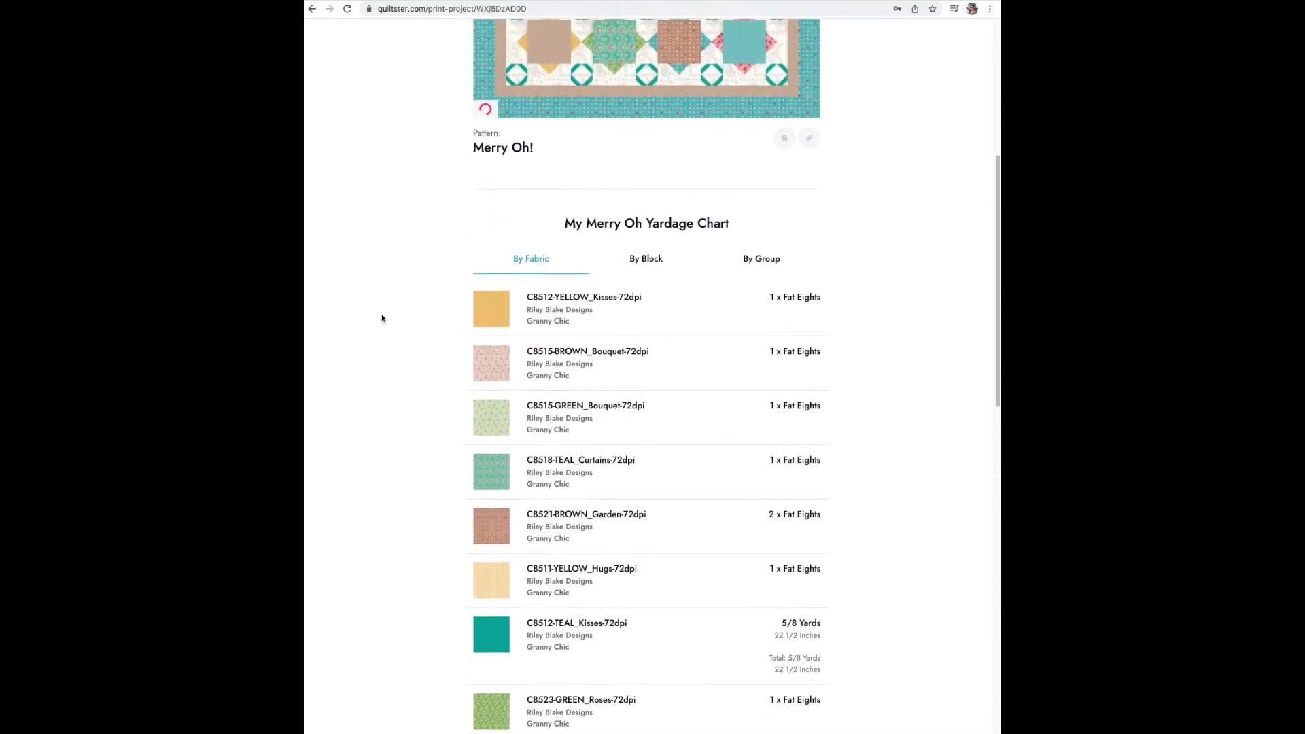
click(657, 260)
scroll(388, 288, down, 2)
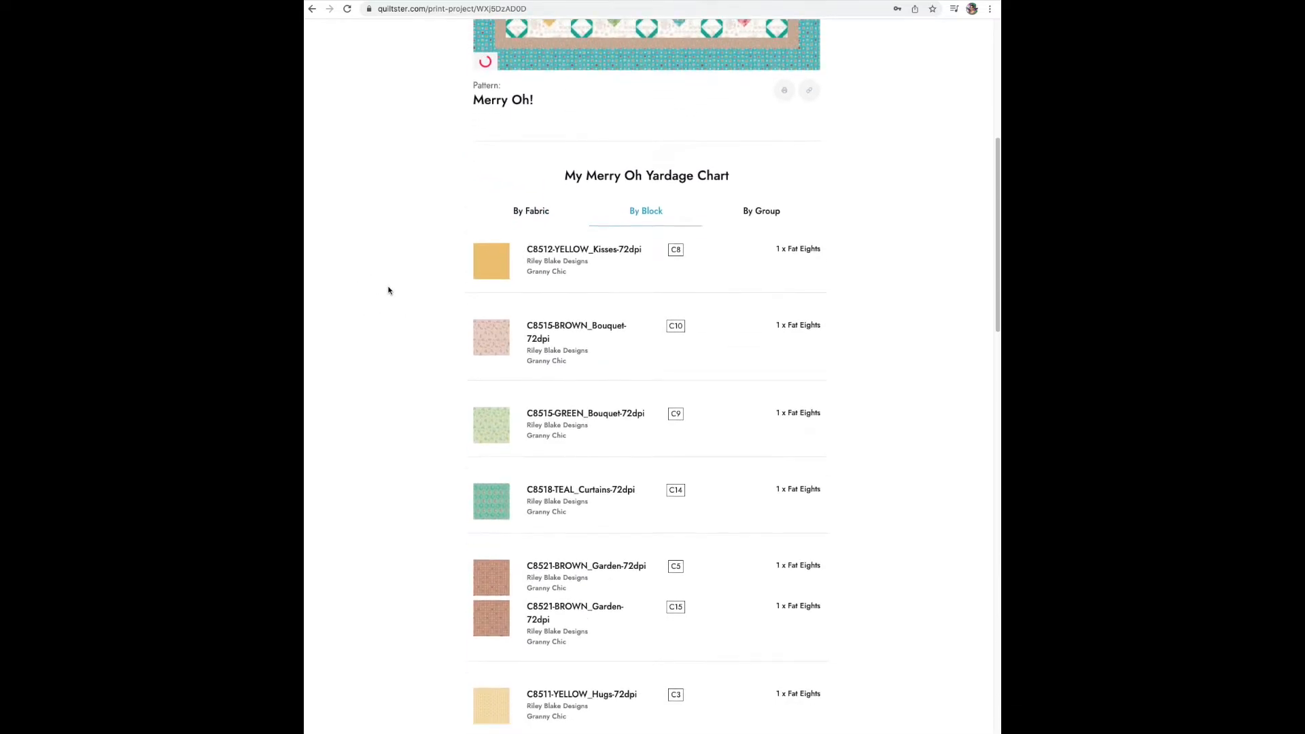
scroll(424, 300, up, 5)
click(761, 458)
scroll(378, 435, down, 2)
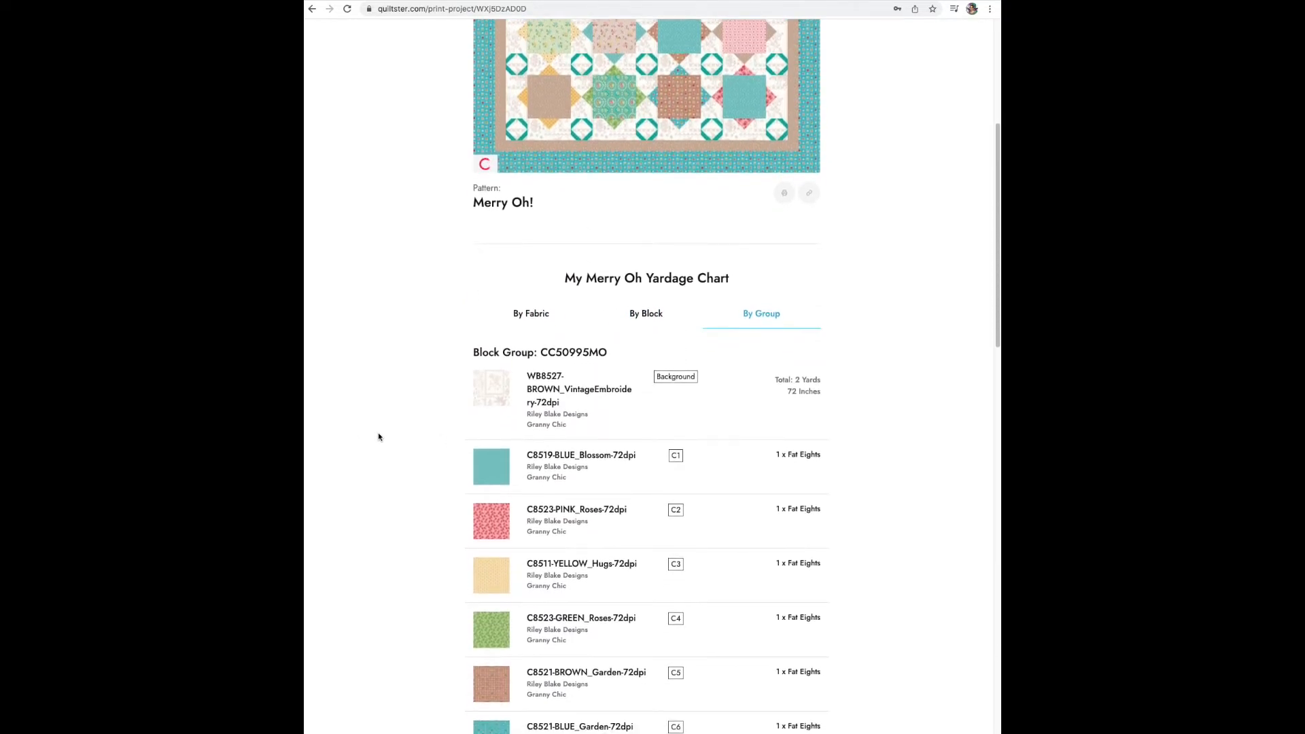
- Preview the by-block yardage printout with the HP OfficeJet 5200 series as destination, and cancel printing
scroll(378, 436, up, 2)
click(638, 417)
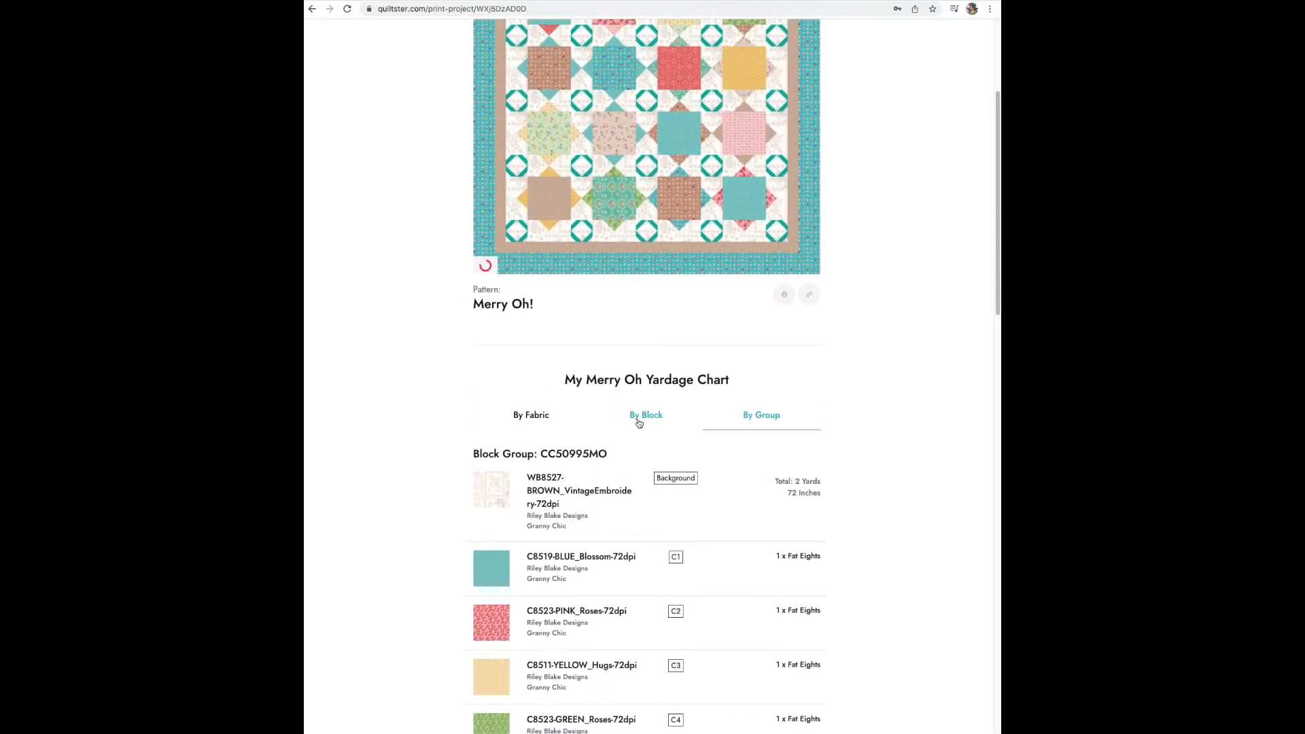
click(783, 294)
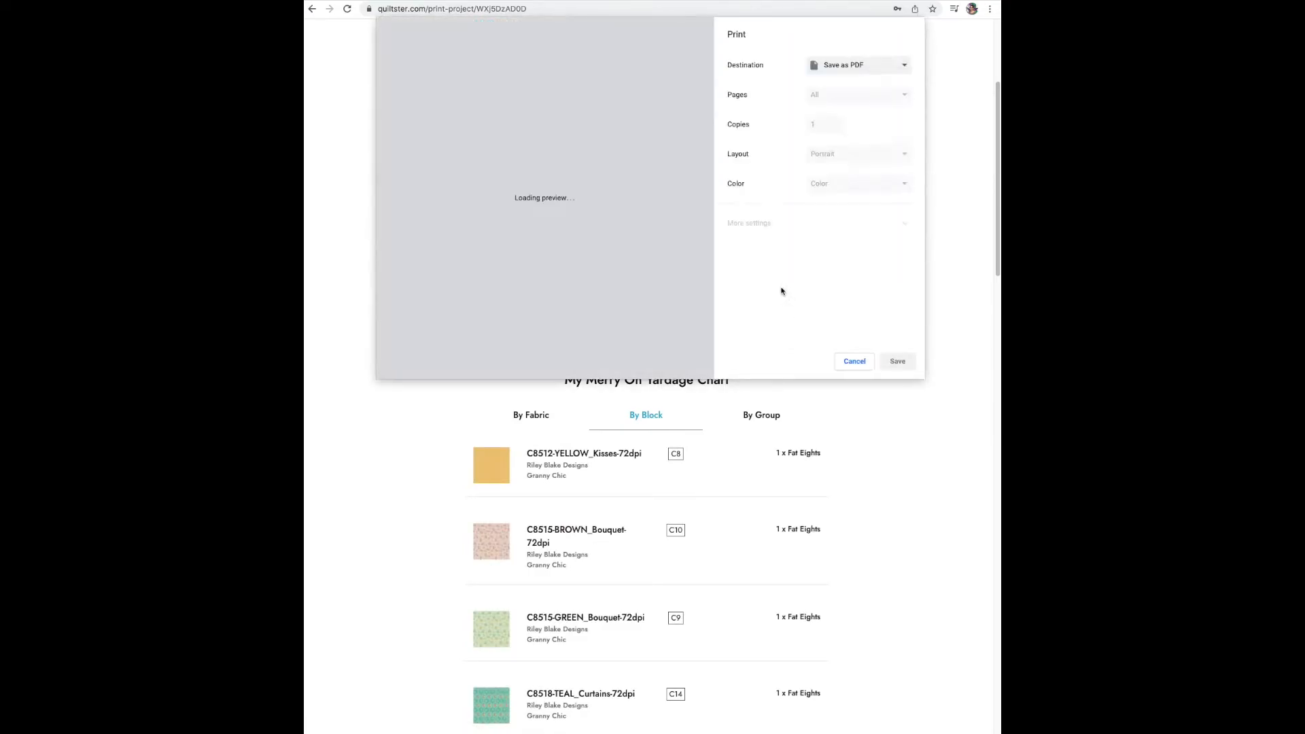
click(838, 64)
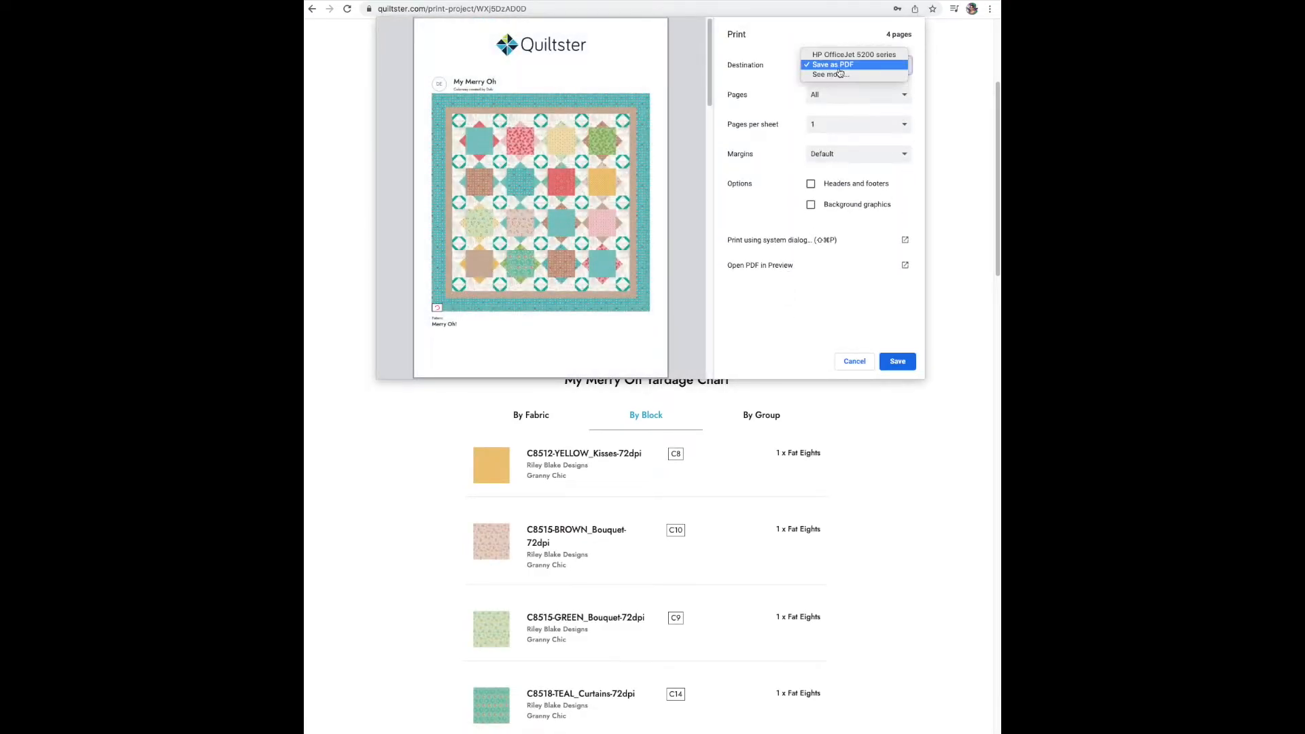
click(837, 56)
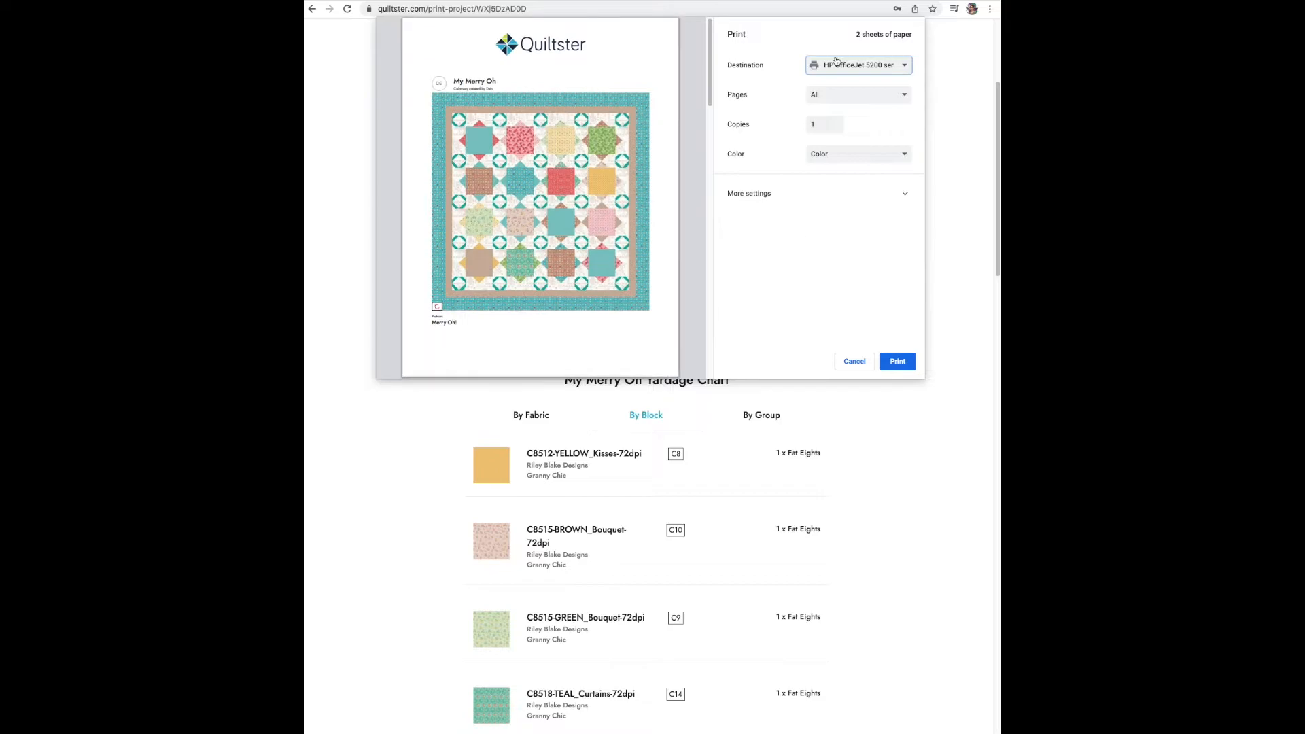
scroll(526, 219, down, 5)
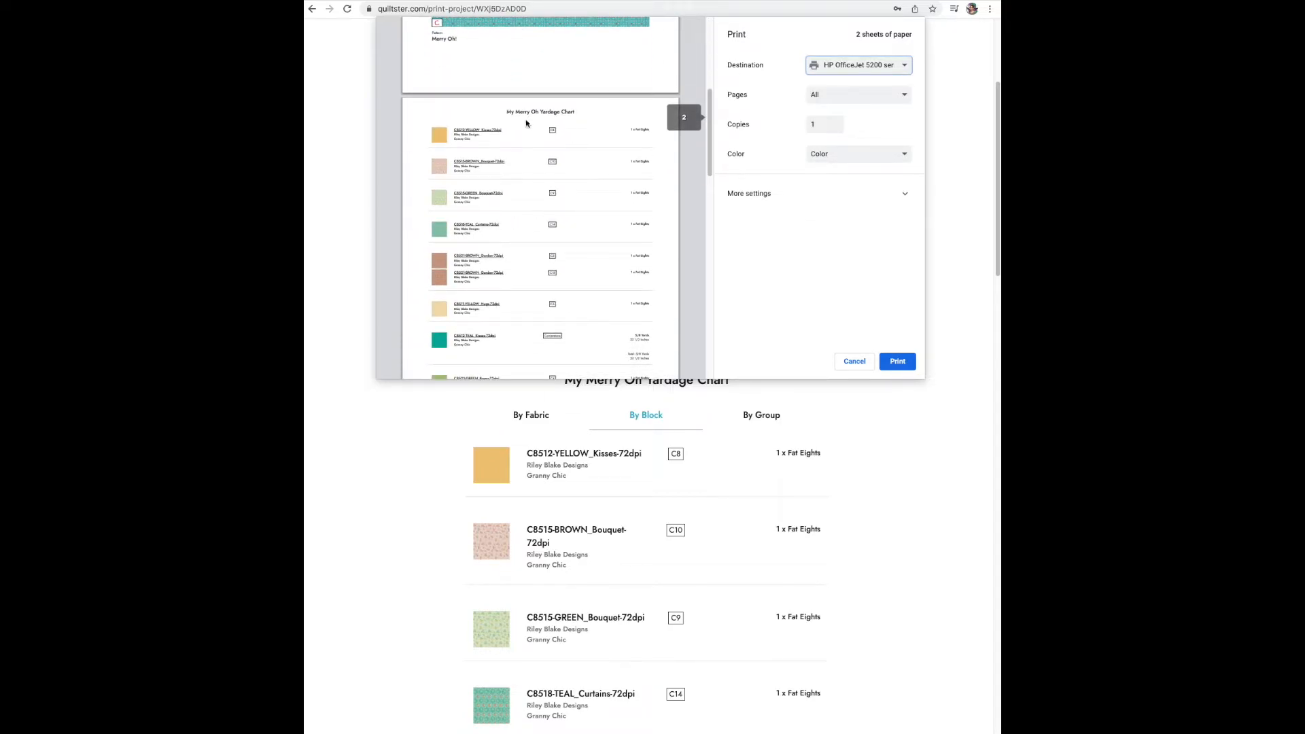
scroll(544, 316, up, 5)
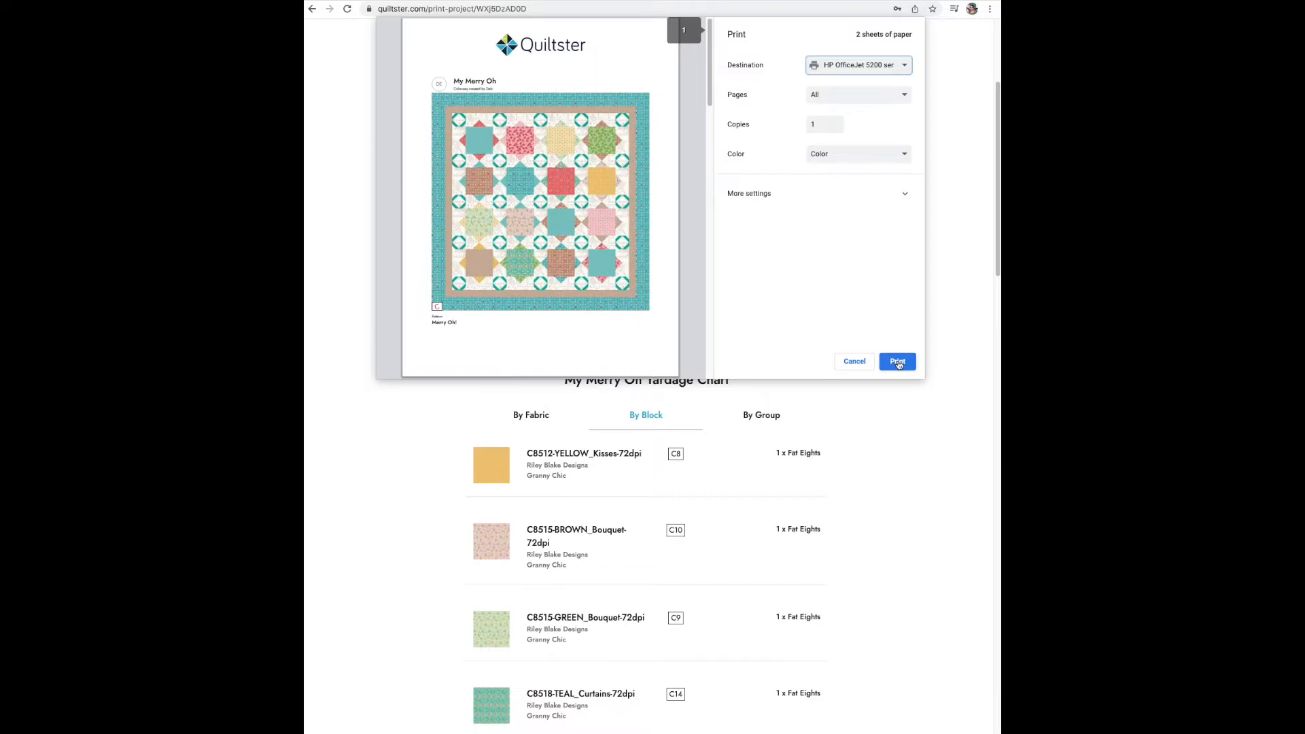
click(855, 363)
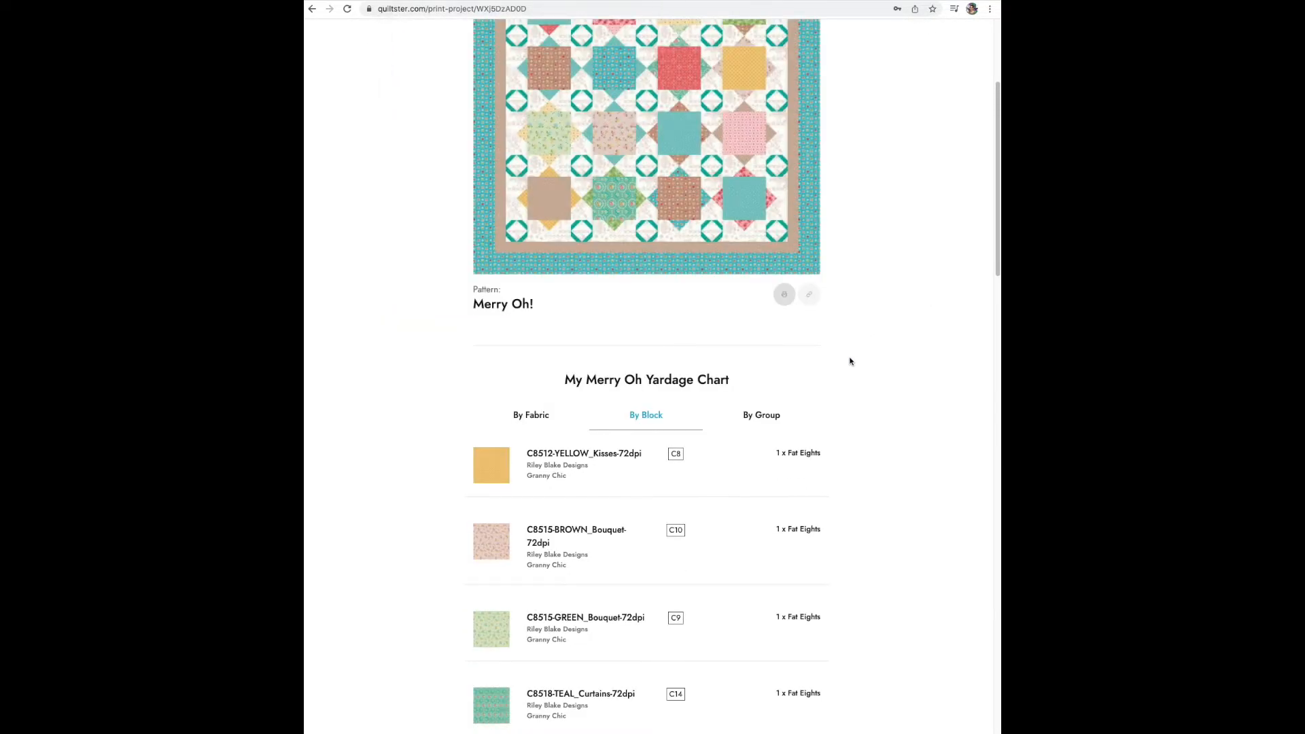
- Return to the projects, reopen My Merry Oh and share it to the public Quiltster Gallery
scroll(922, 372, up, 3)
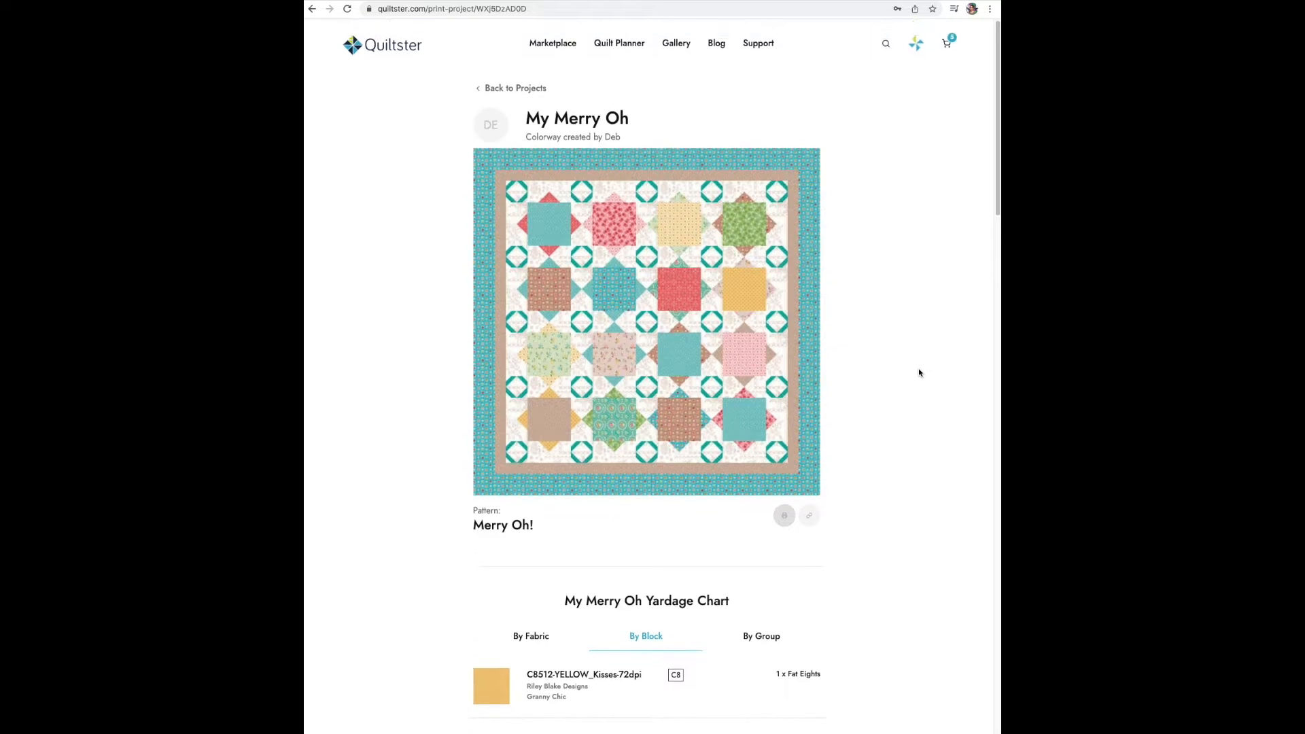
click(509, 99)
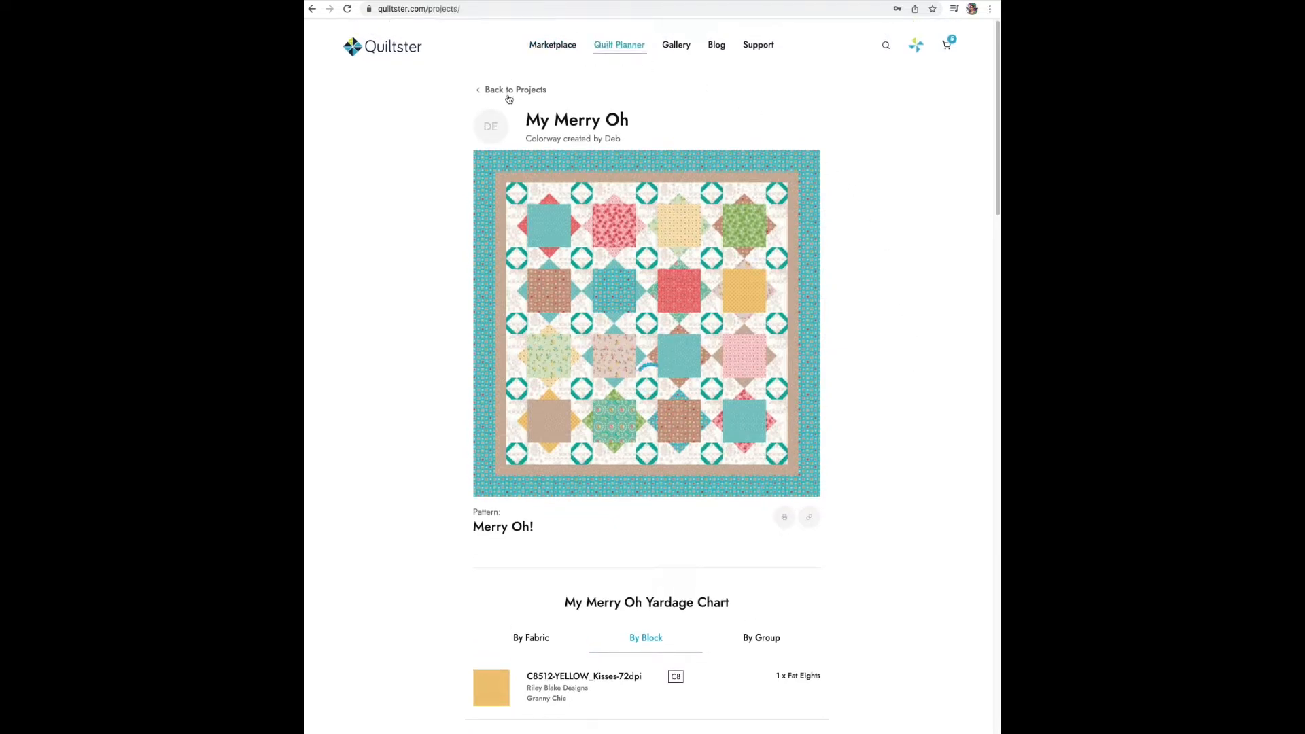
click(736, 184)
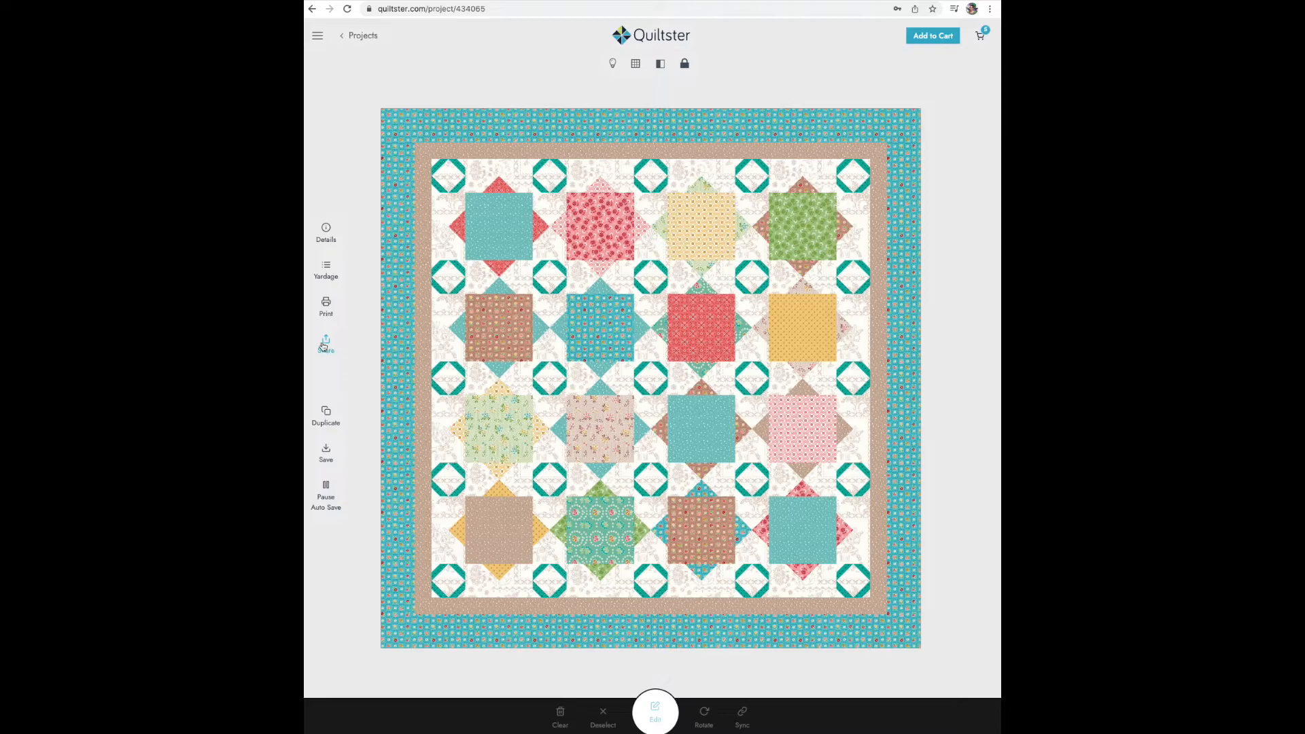
click(325, 343)
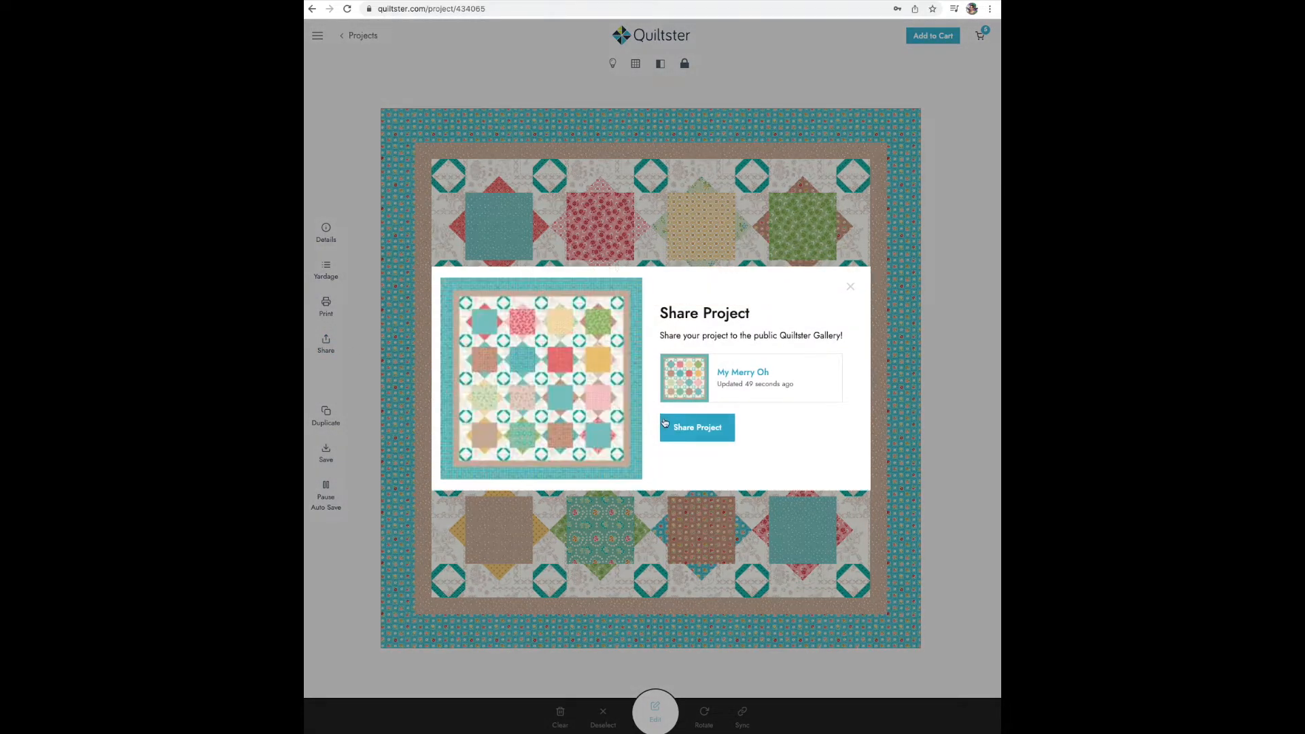
click(690, 428)
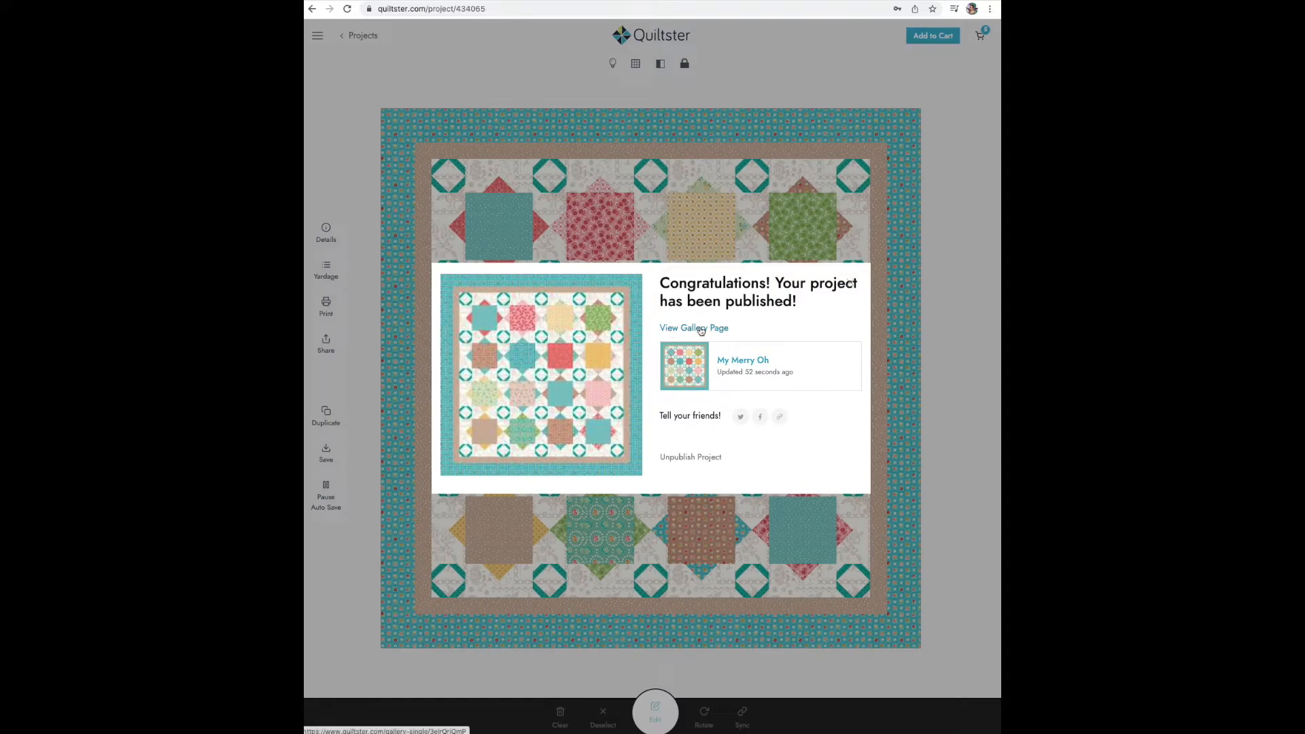
- View the published quilt's gallery page, including its pattern details
click(710, 329)
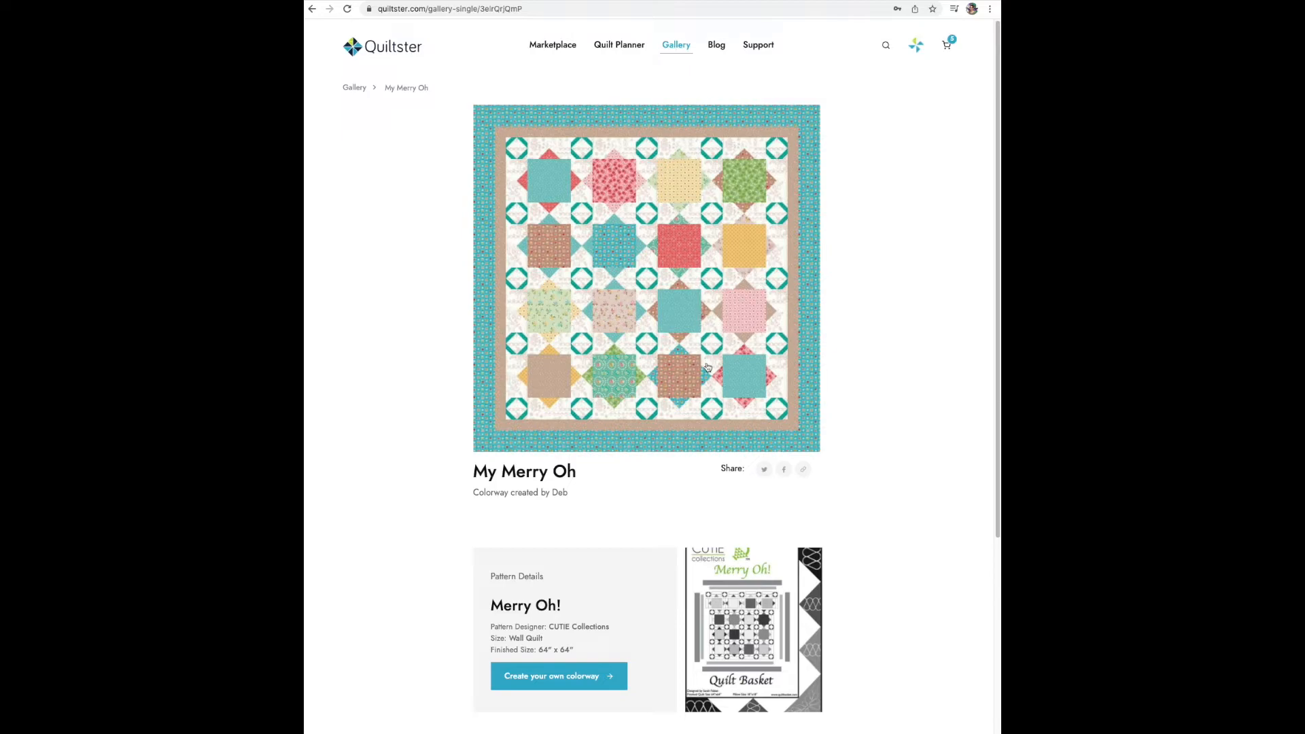
scroll(873, 448, down, 5)
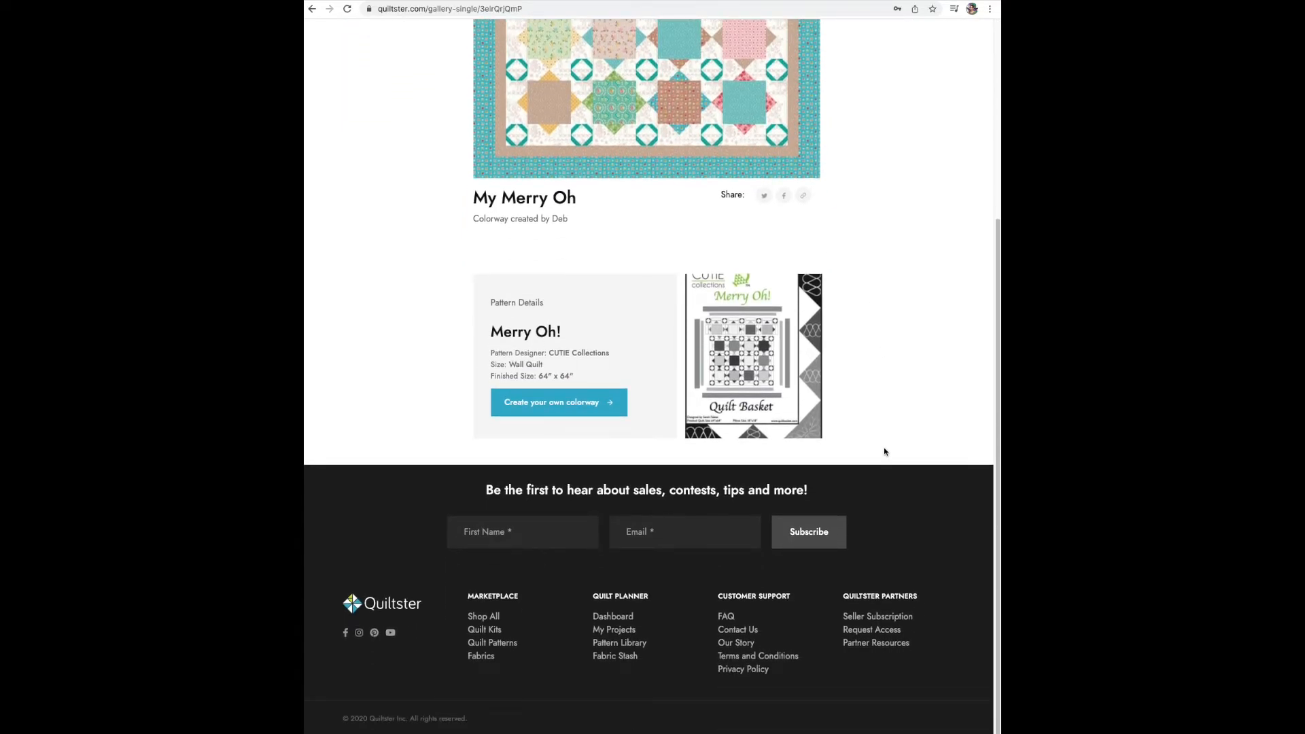
scroll(883, 449, up, 2)
scroll(884, 451, up, 3)
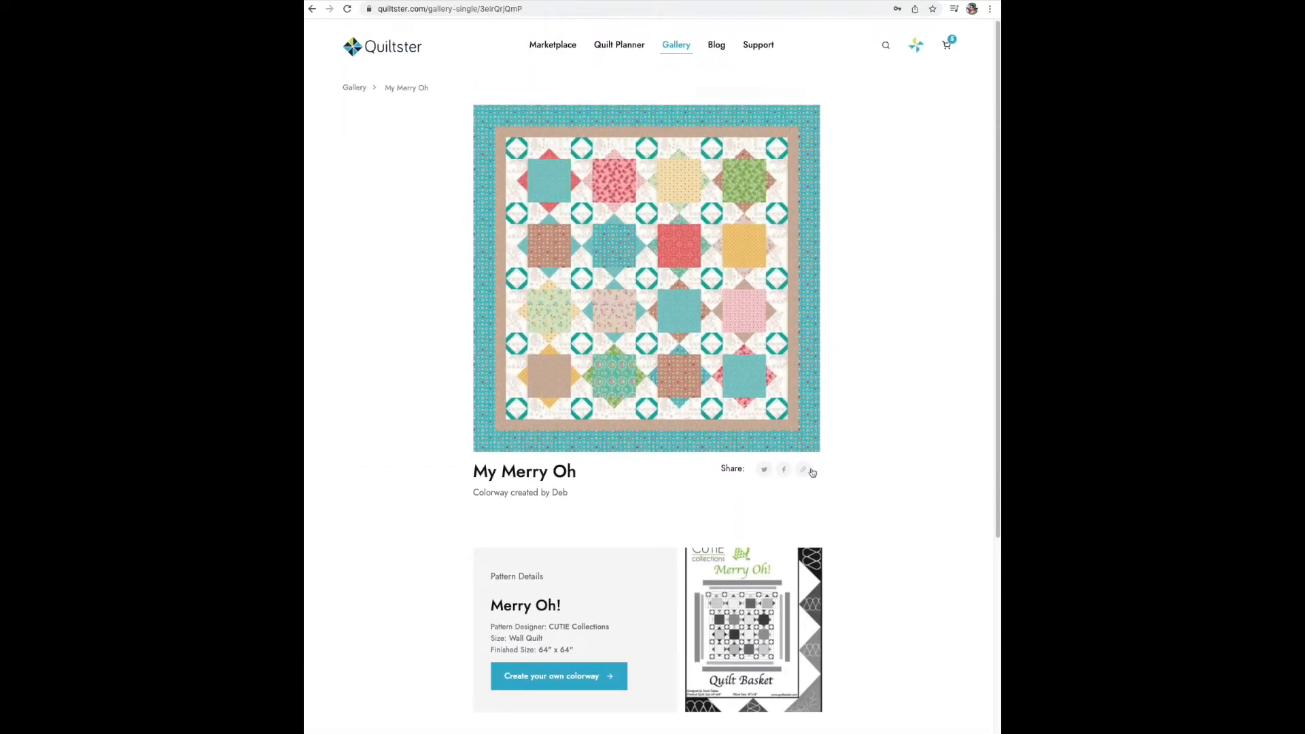
- Share the gallery page on Facebook with the text "Check out what I made in Quiltster! #madewithquiltster" and tag the Quiltster page
click(783, 469)
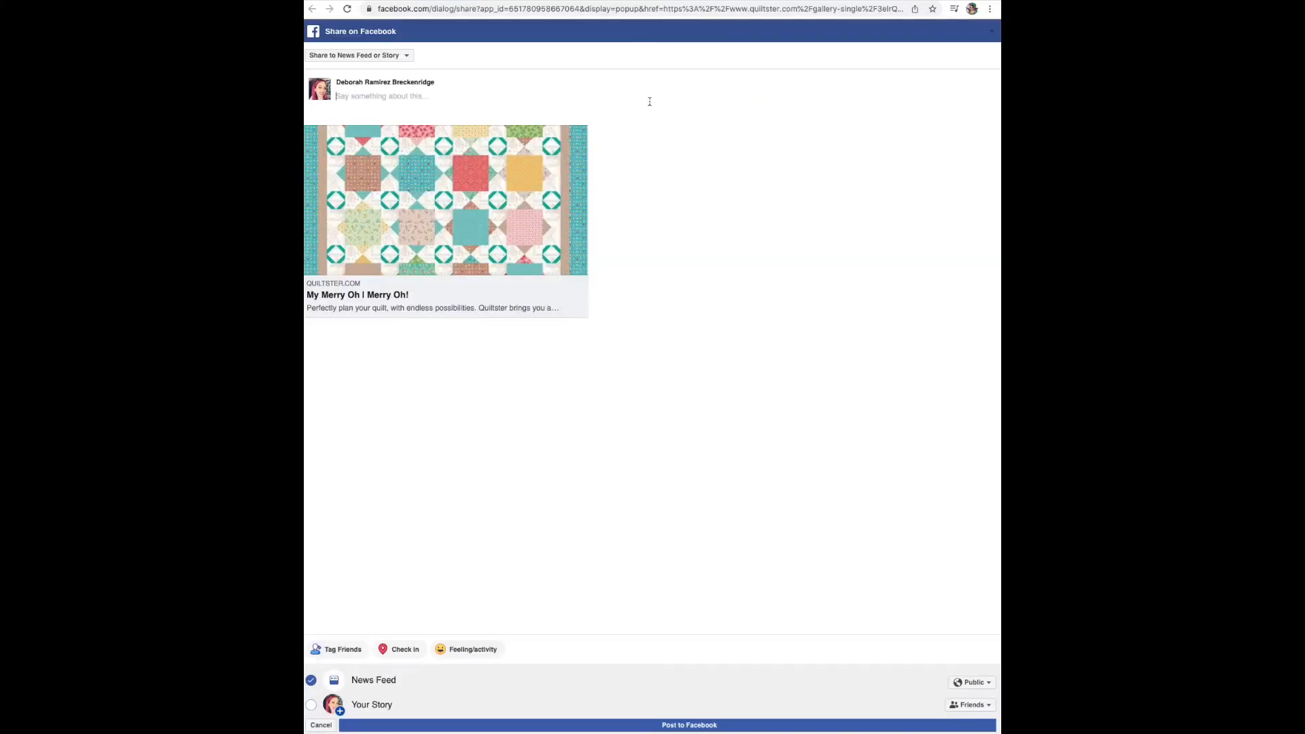
click(649, 102)
text(Check out what I made in Quiltster!)
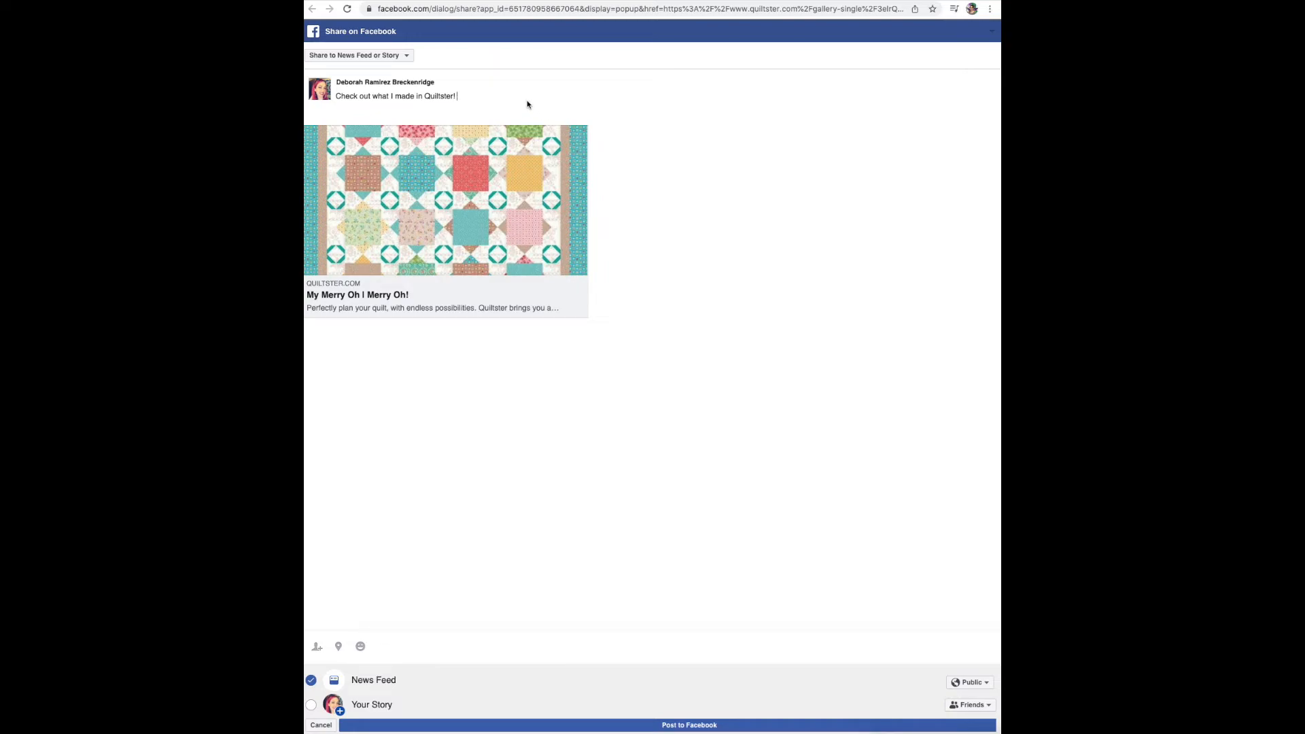
text(#madewithquiltster @the)
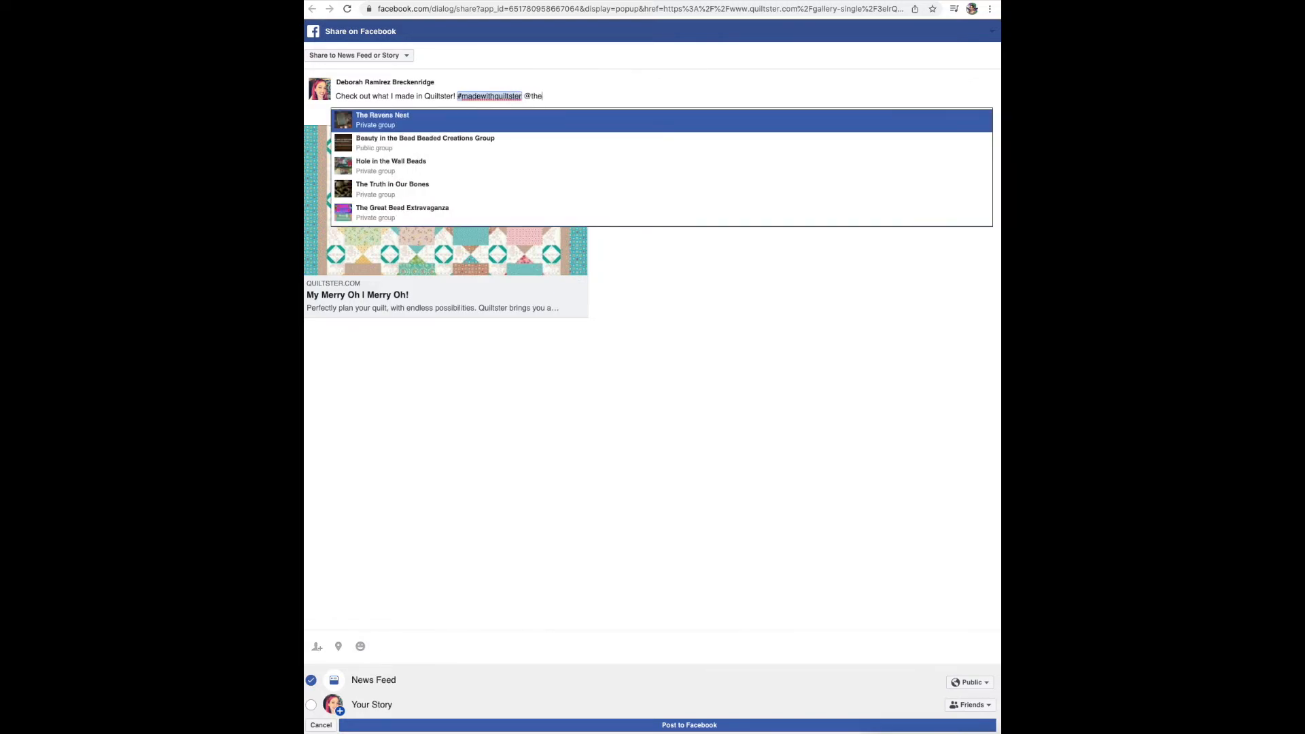
text(quiltster)
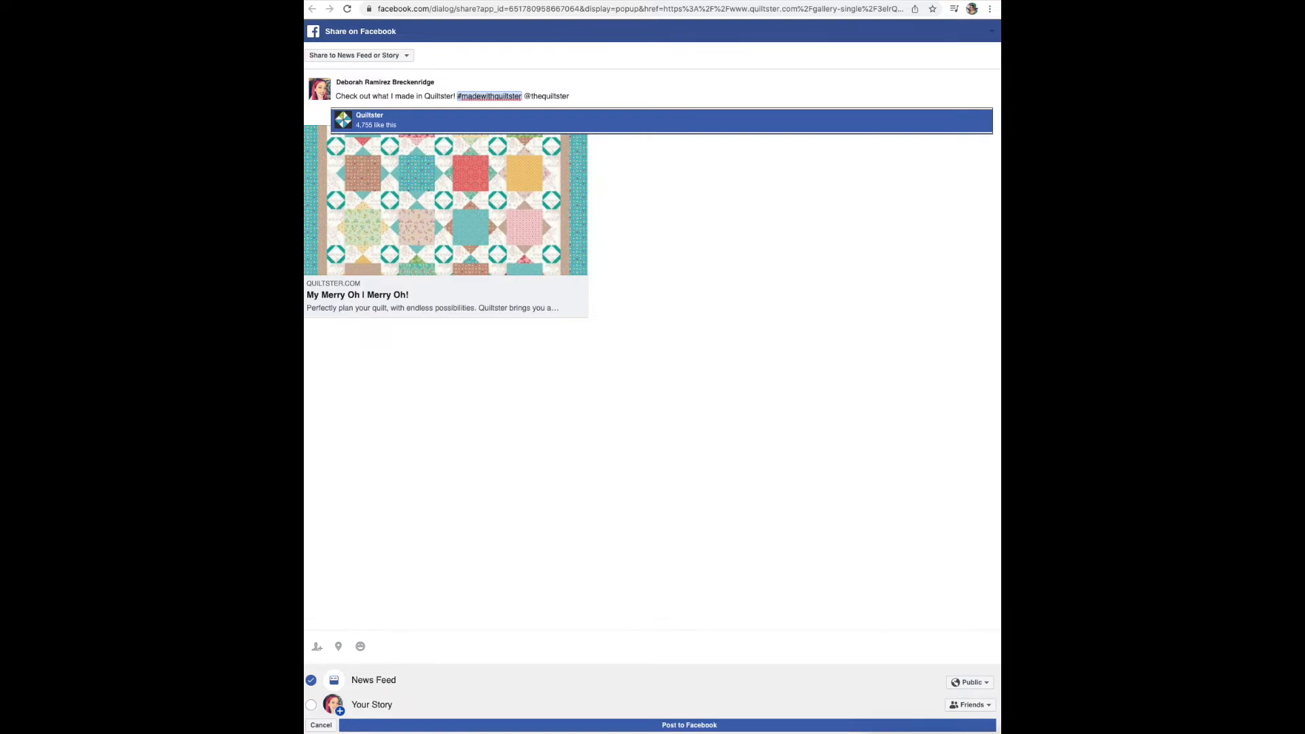
click(506, 121)
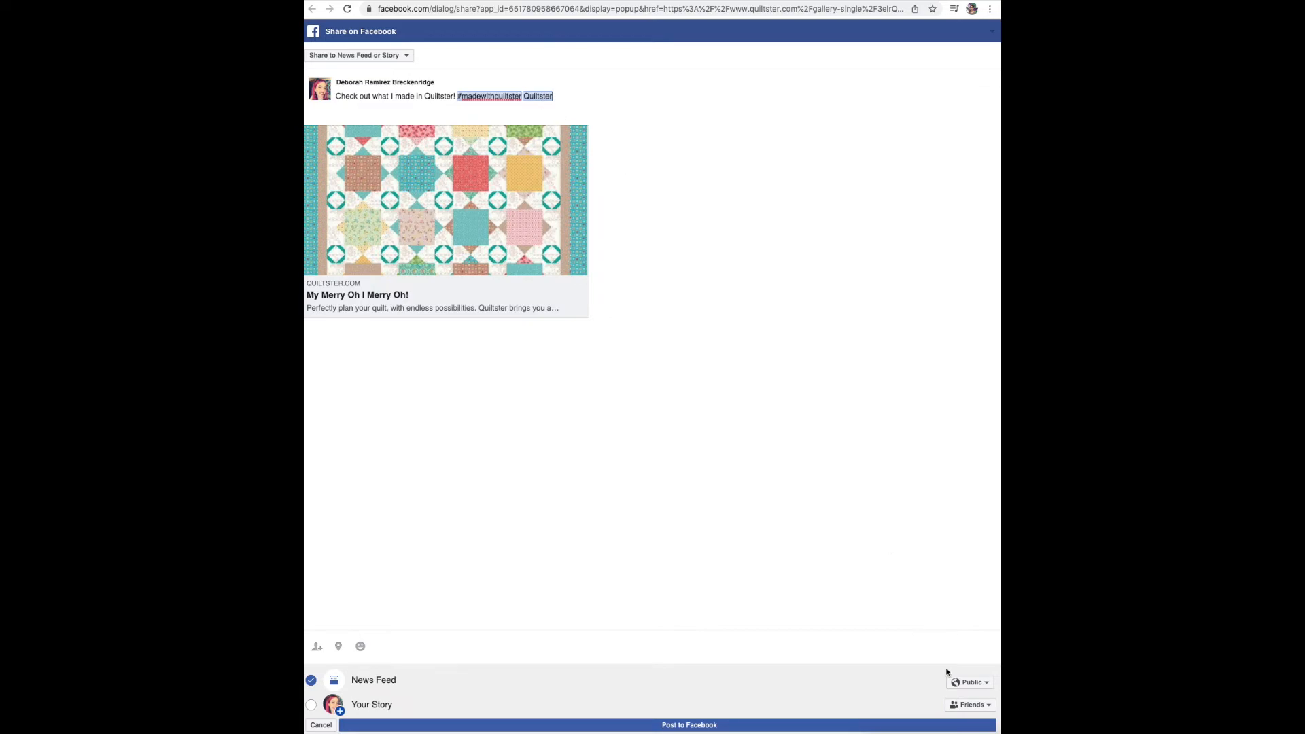
- Set the post's News Feed audience to Public and publish it to Facebook
click(969, 682)
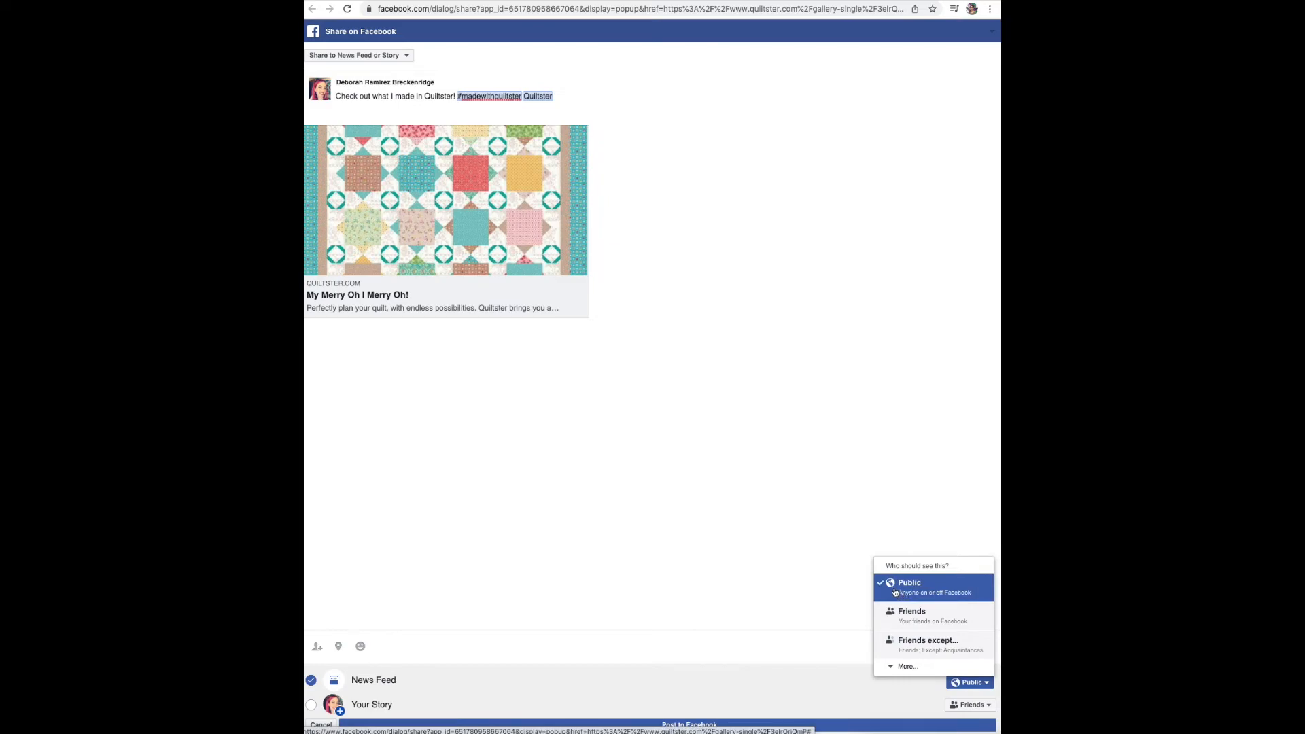
click(934, 594)
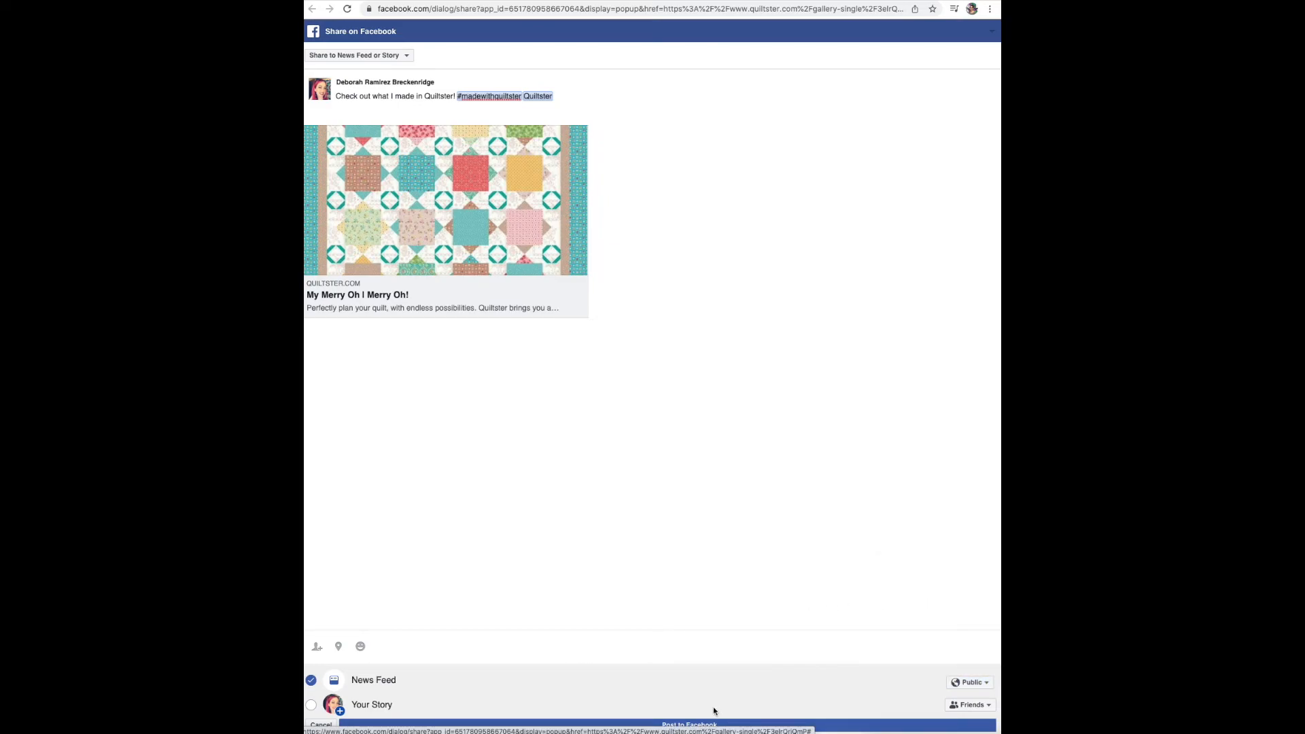
click(708, 723)
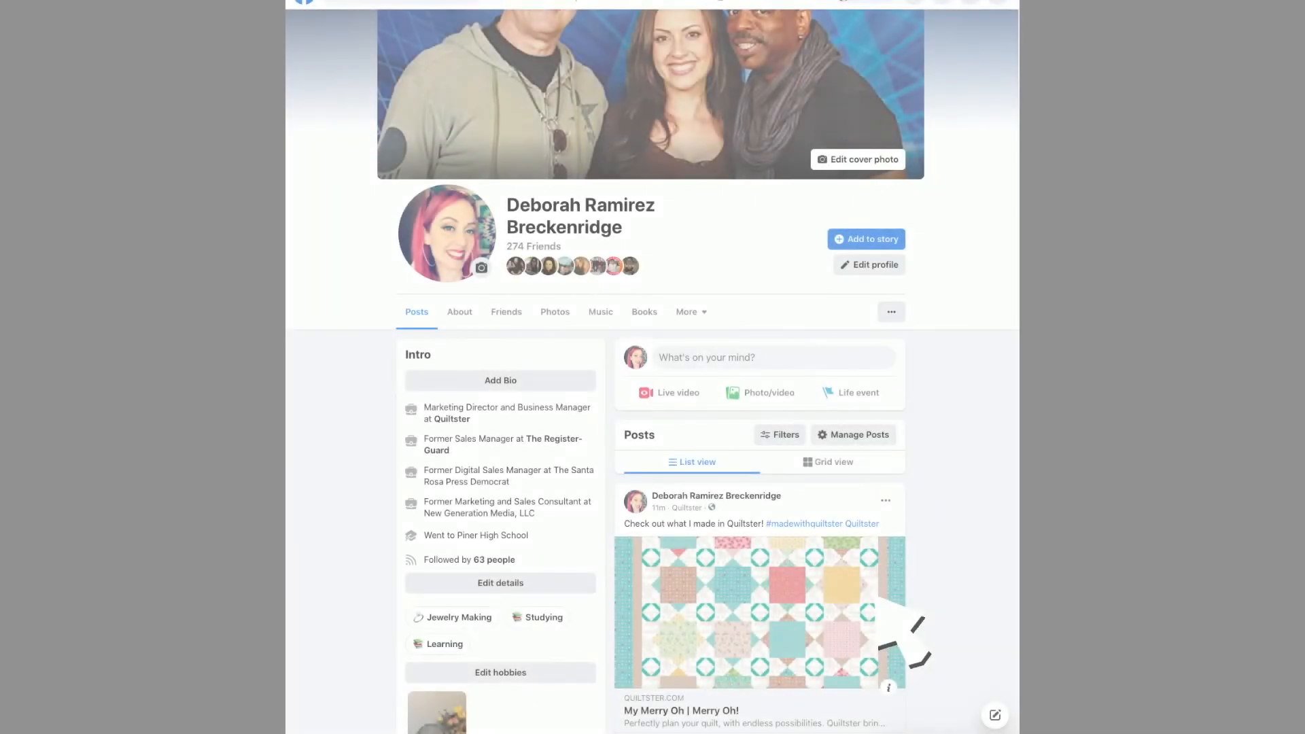